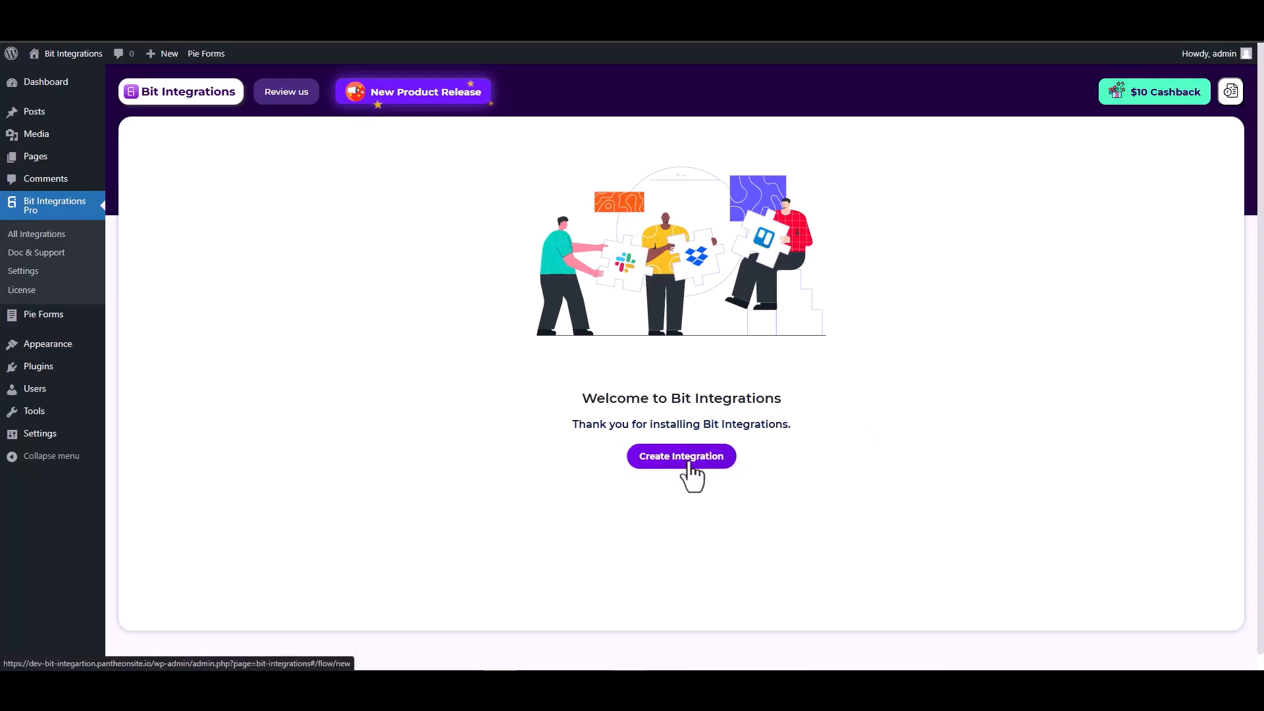
Step: Create a new integration and pick Pie Forms as its trigger via a 'pie' search
left_click(688, 464)
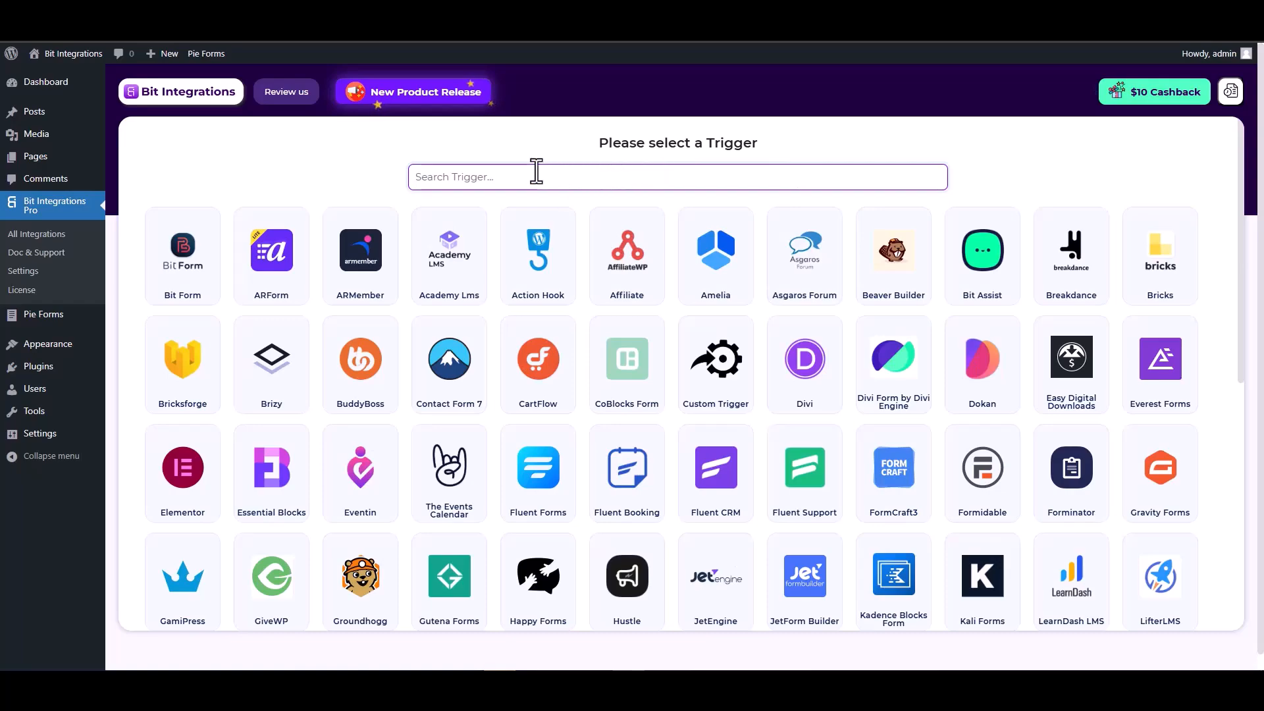
type("pie")
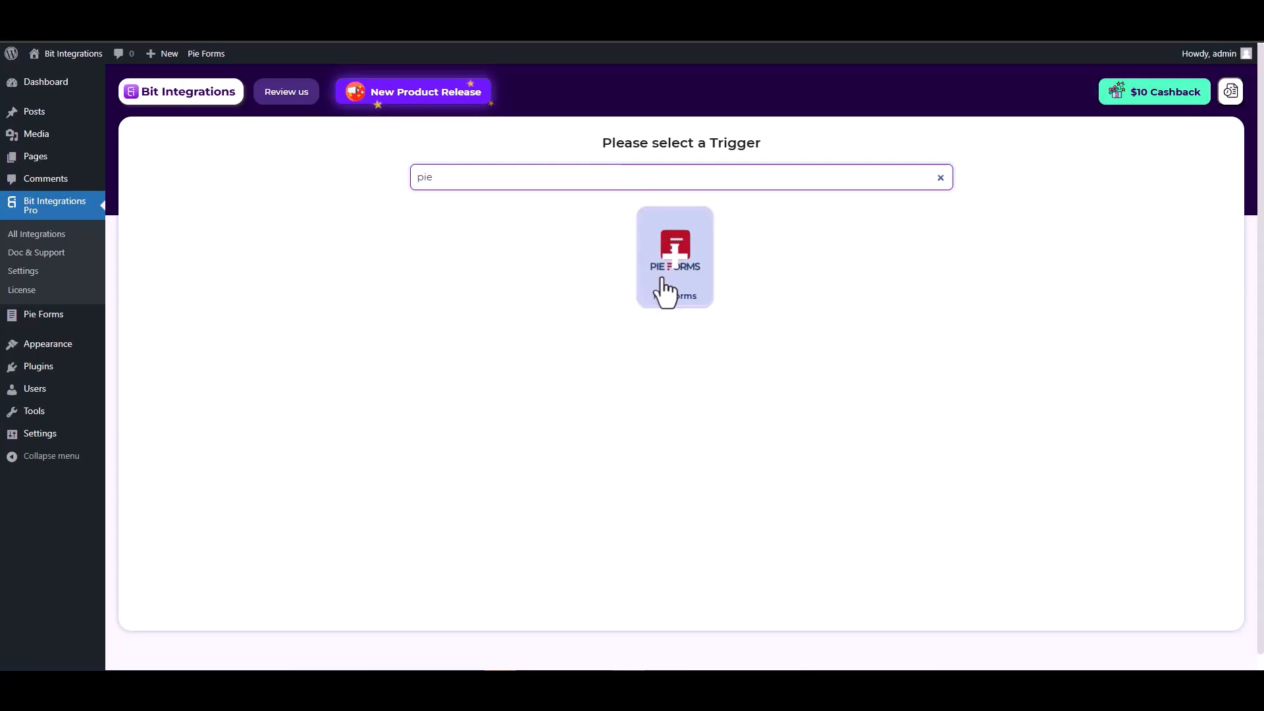
left_click(672, 290)
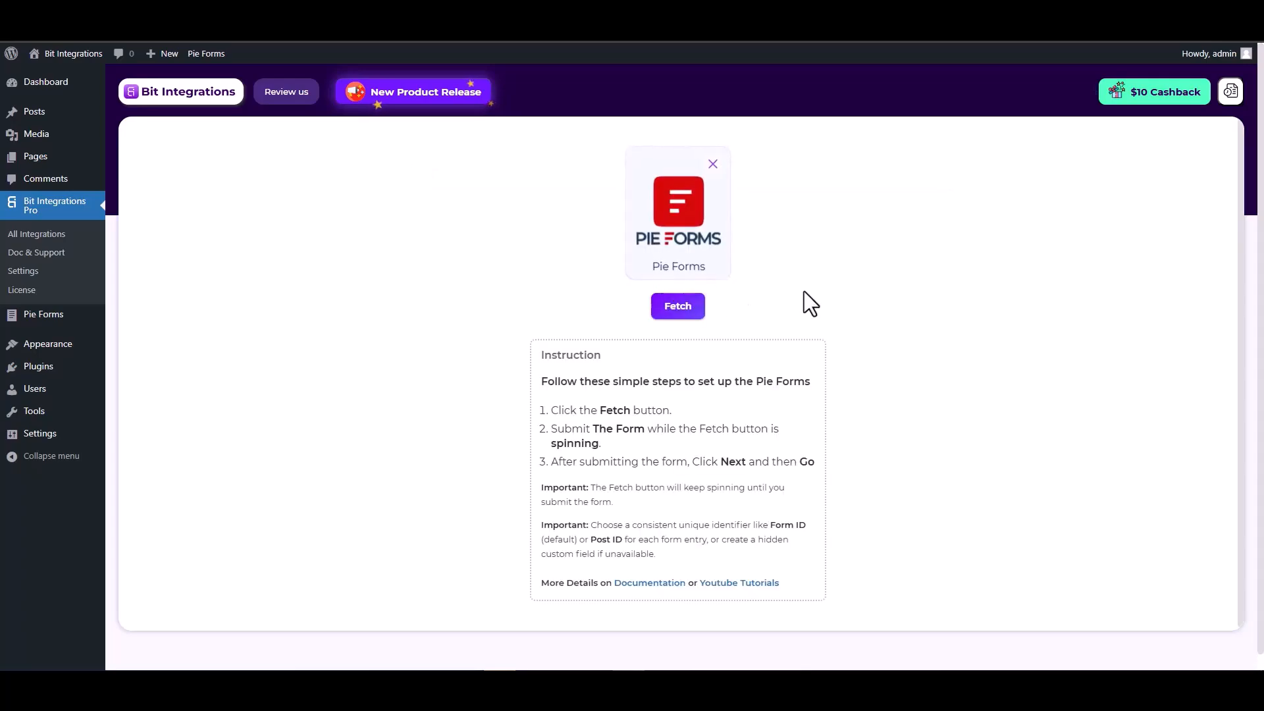
Step: Fetch so Bit Integrations waits for a Pie Forms submission, then go to the form's First Name field
left_click(679, 307)
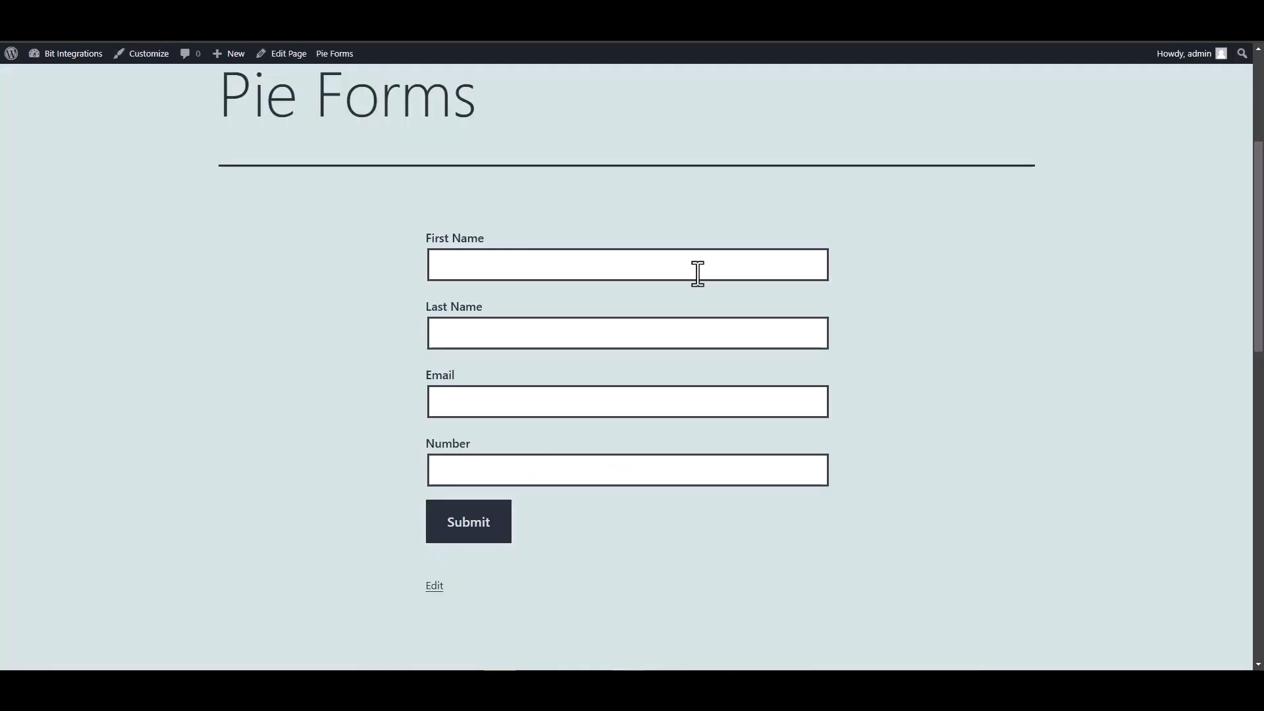
left_click(697, 273)
Step: Submit the Pie Forms test entry: First Name 'test', Last Name 'test-1', a test e-mail, Number 1234567
type("test")
left_click(775, 336)
type("test-1")
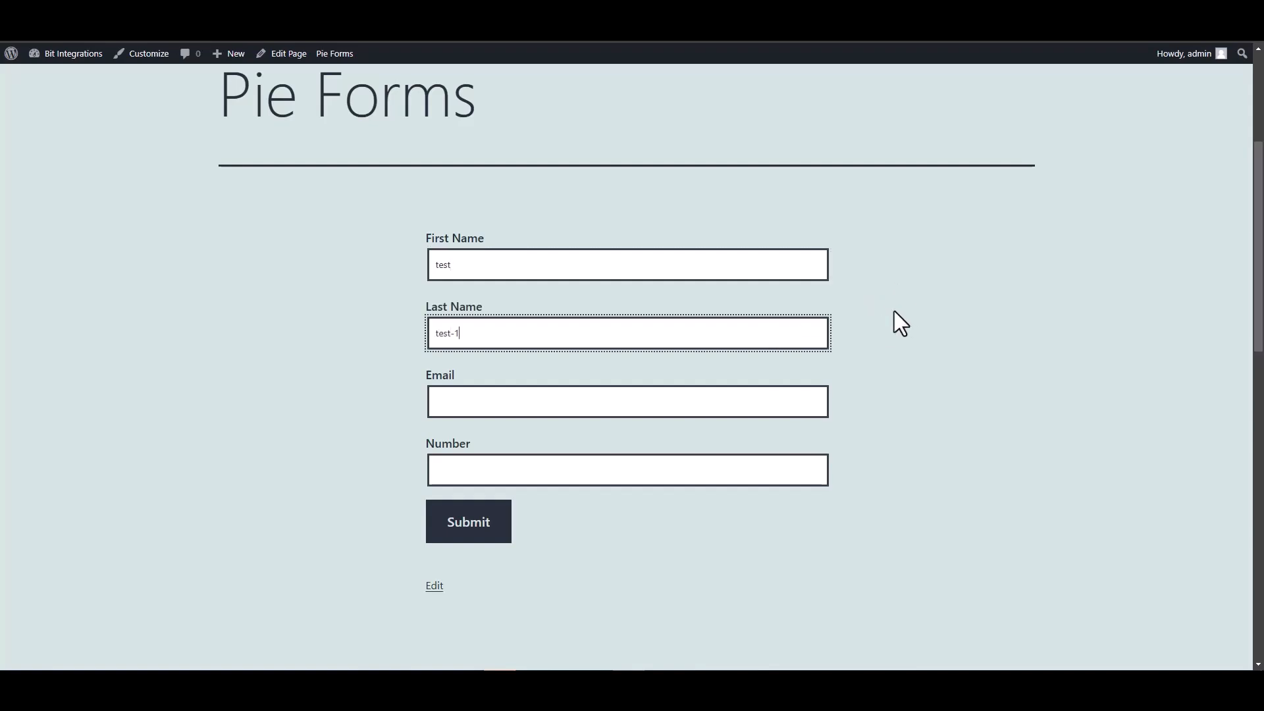
left_click(736, 397)
type("test@gm")
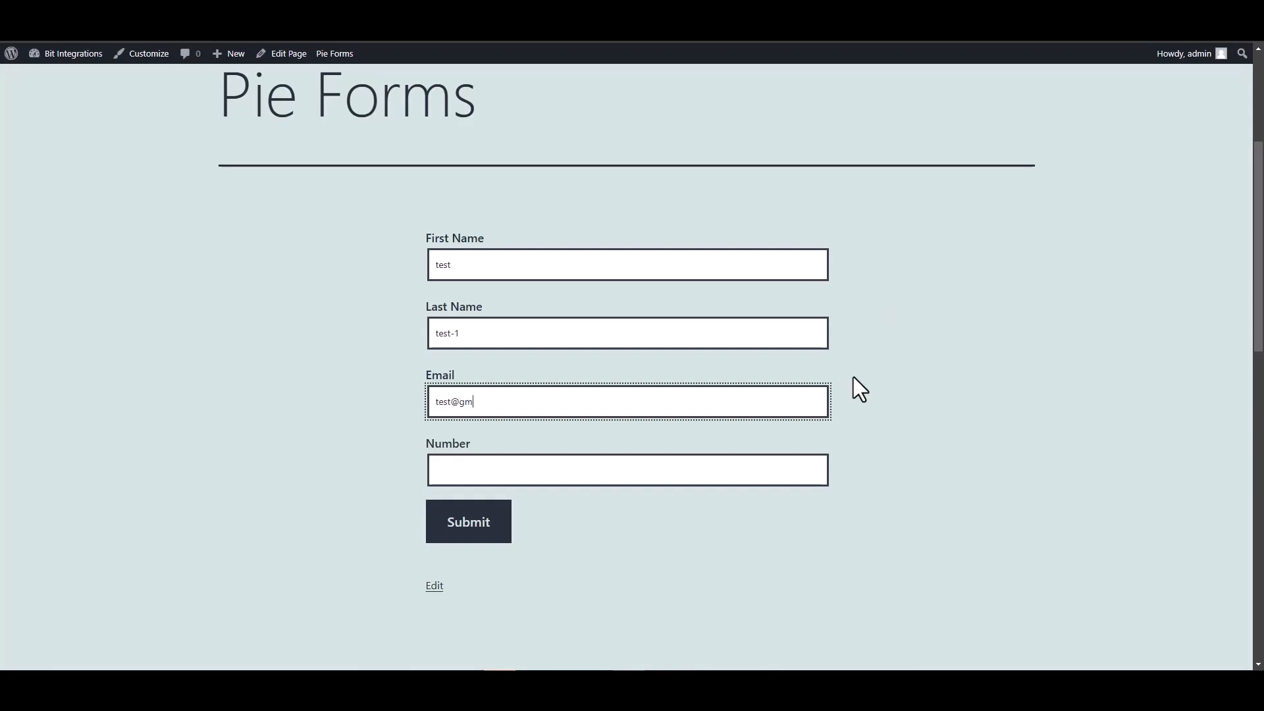
type("ail.com")
left_click(785, 478)
type("1234567")
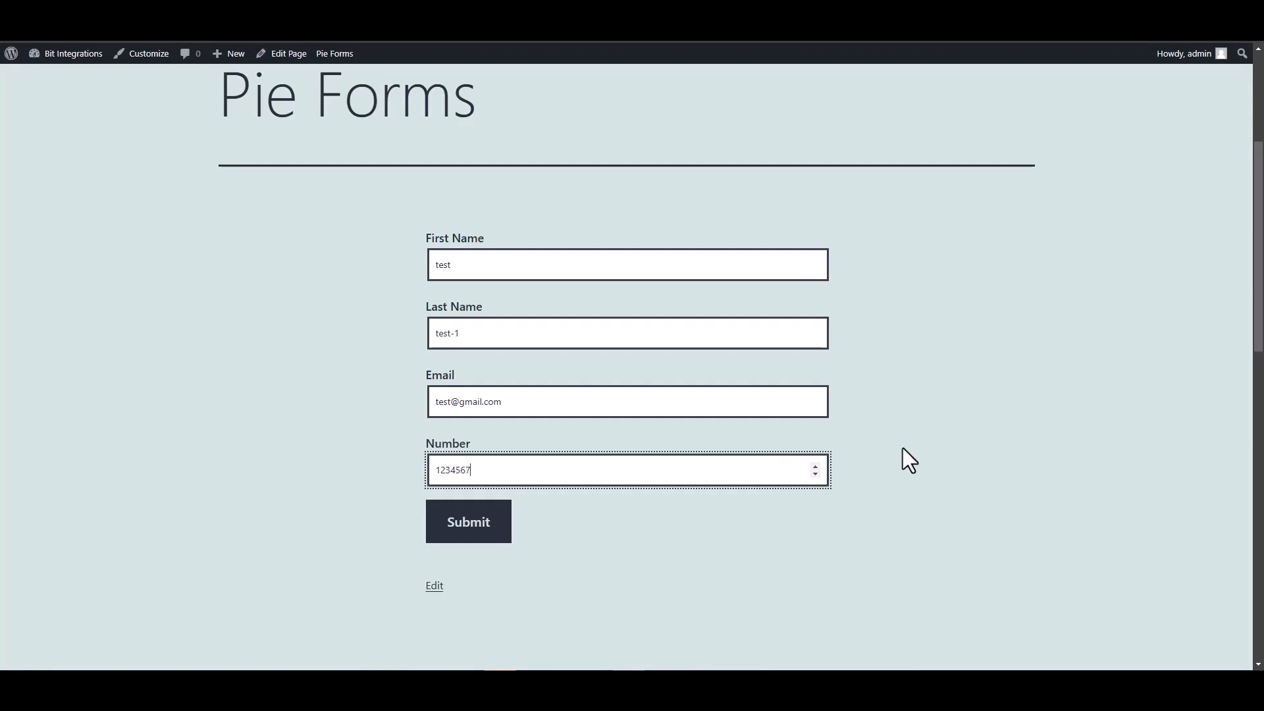
left_click(472, 532)
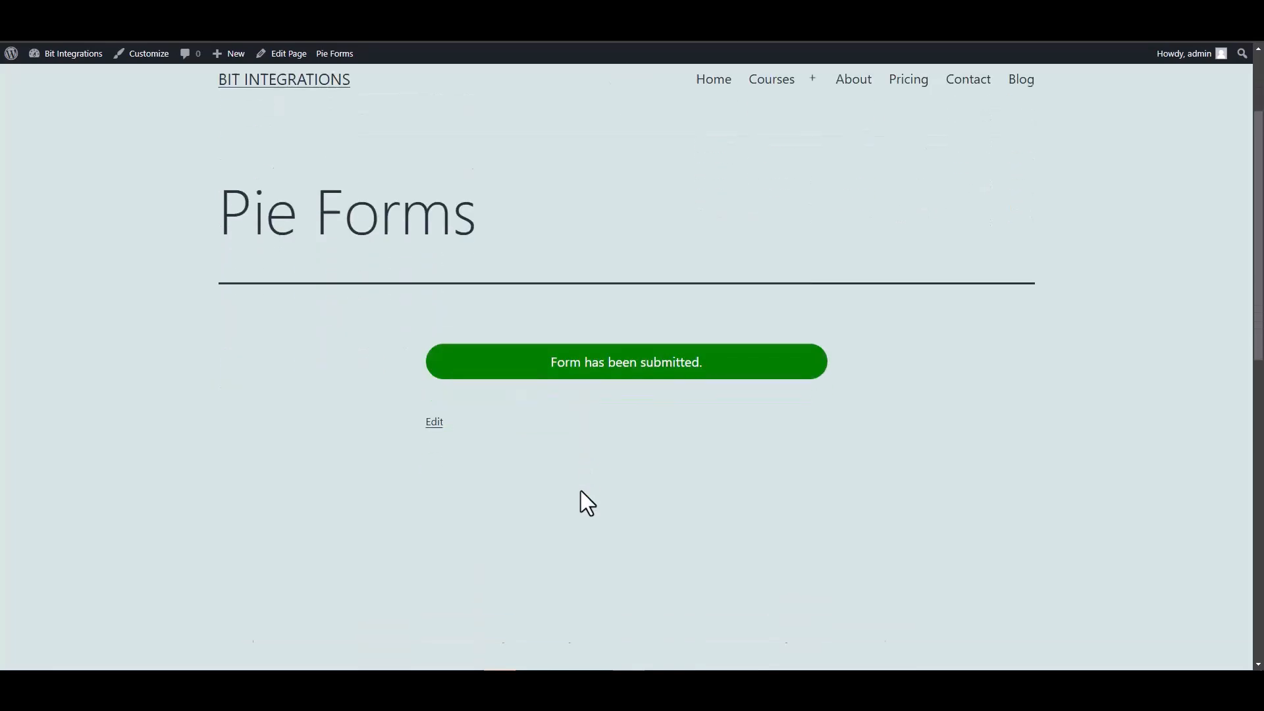
scroll(551, 384, "up", 1)
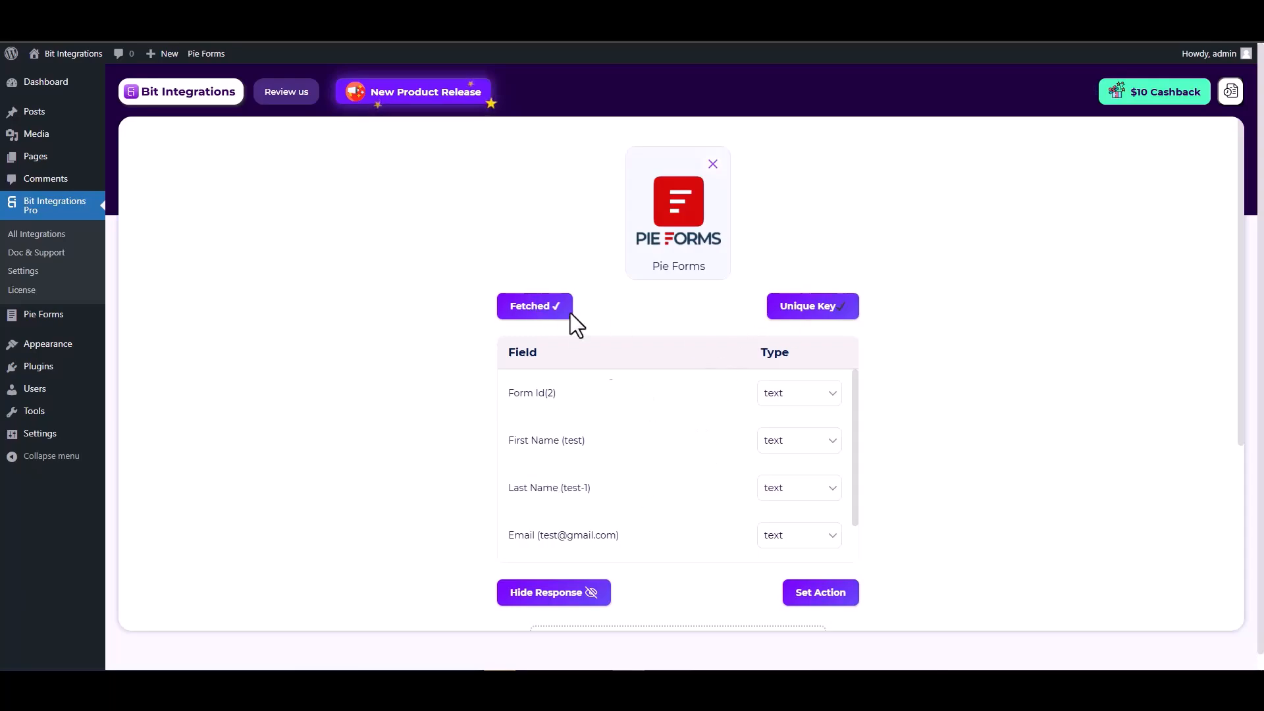
scroll(649, 409, "down", 1)
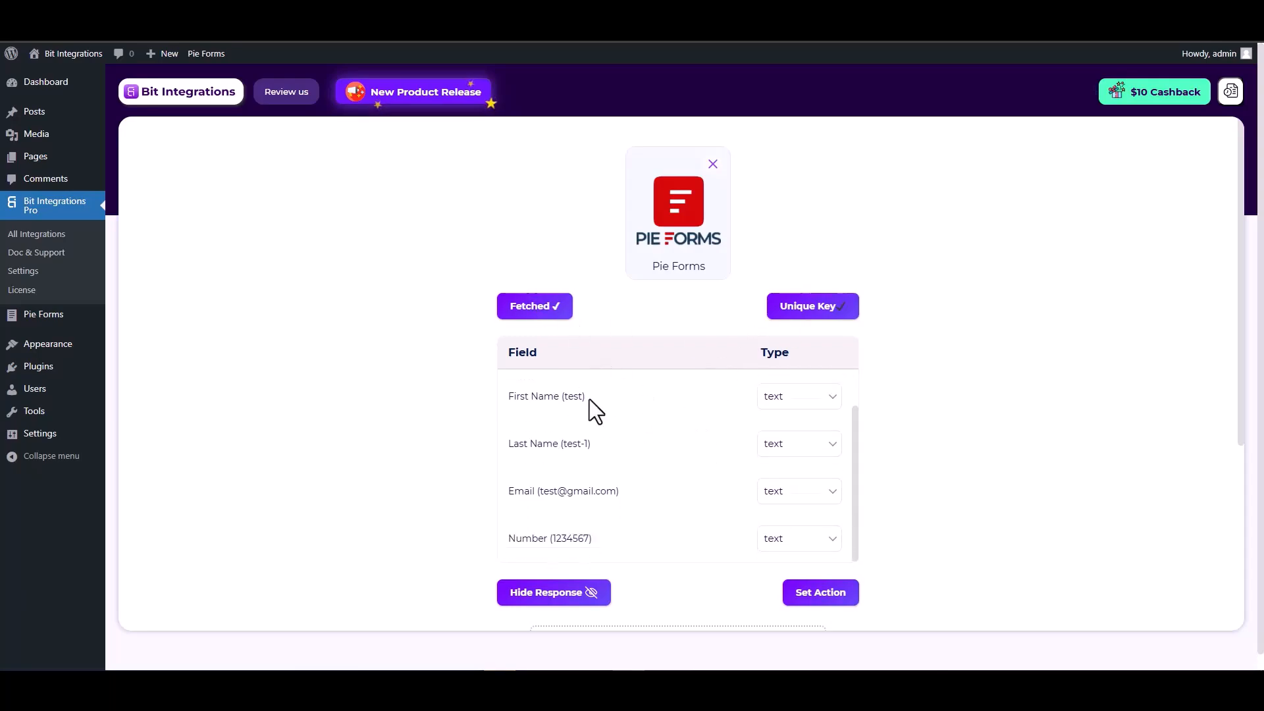
left_click_drag(588, 398, 513, 397)
left_click_drag(591, 444, 507, 444)
left_click_drag(619, 491, 512, 492)
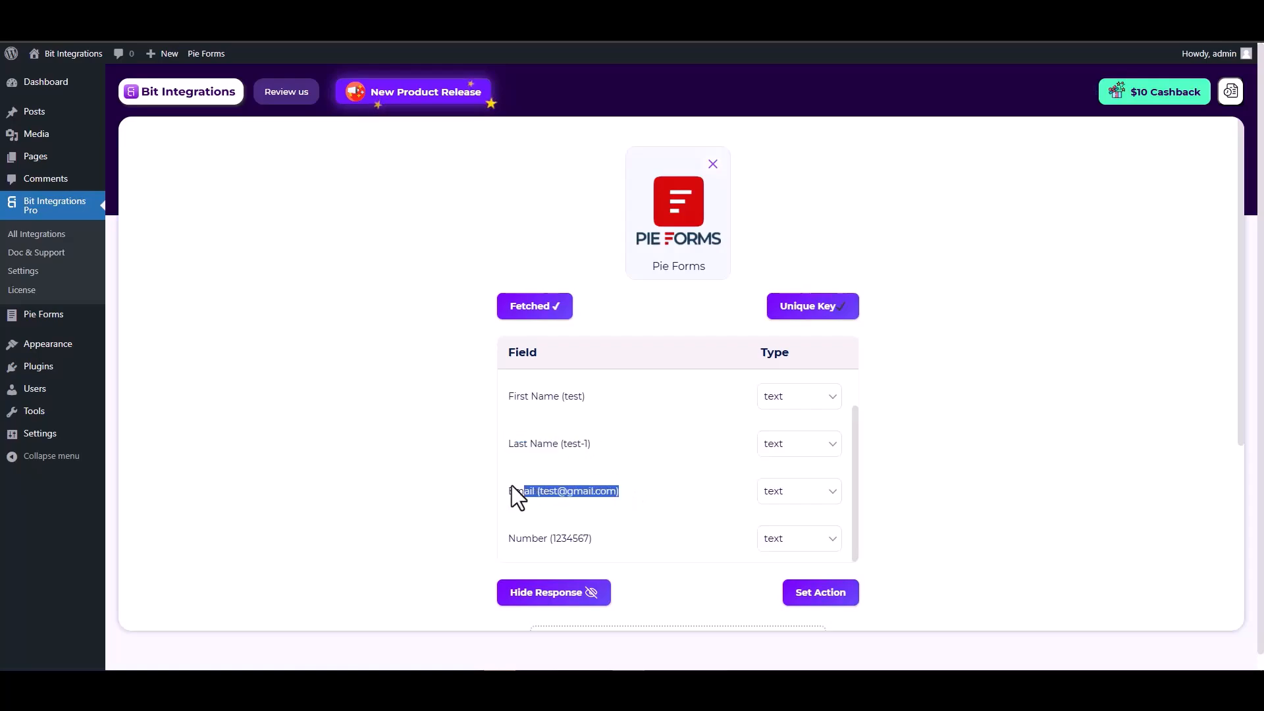
scroll(624, 494, "down", 1)
left_click_drag(592, 472, 510, 472)
left_click(939, 476)
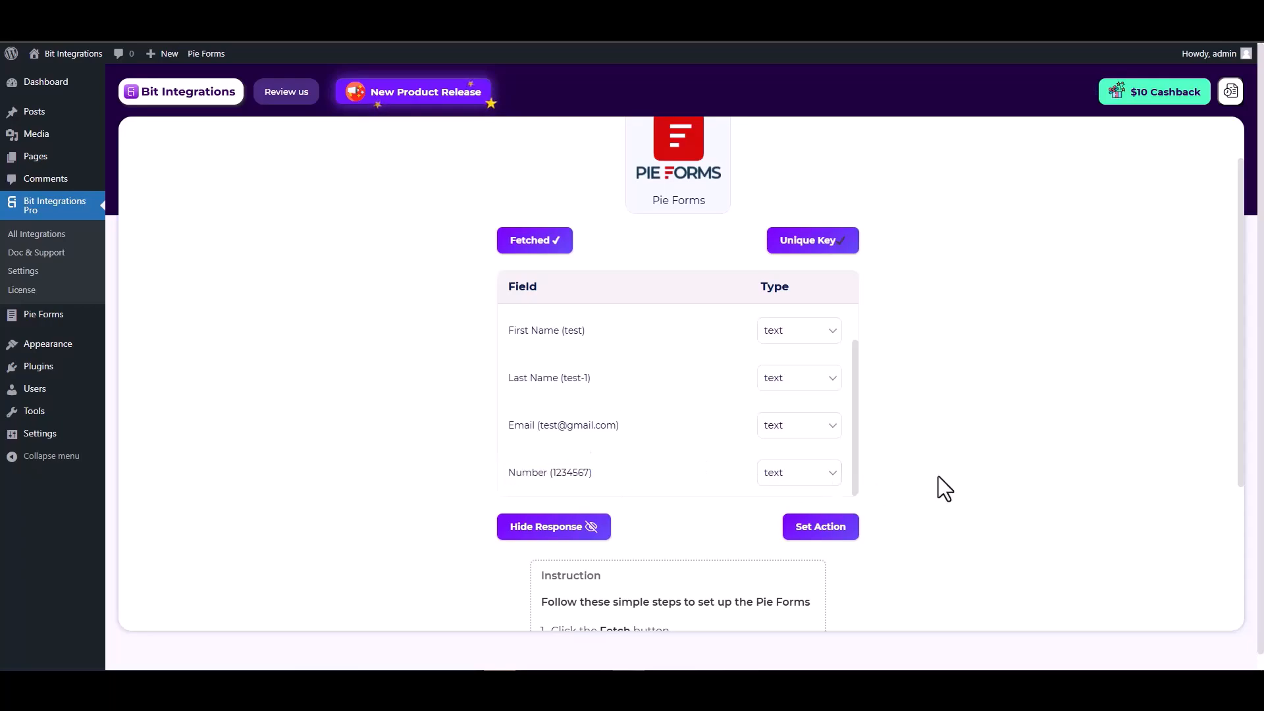
left_click(824, 535)
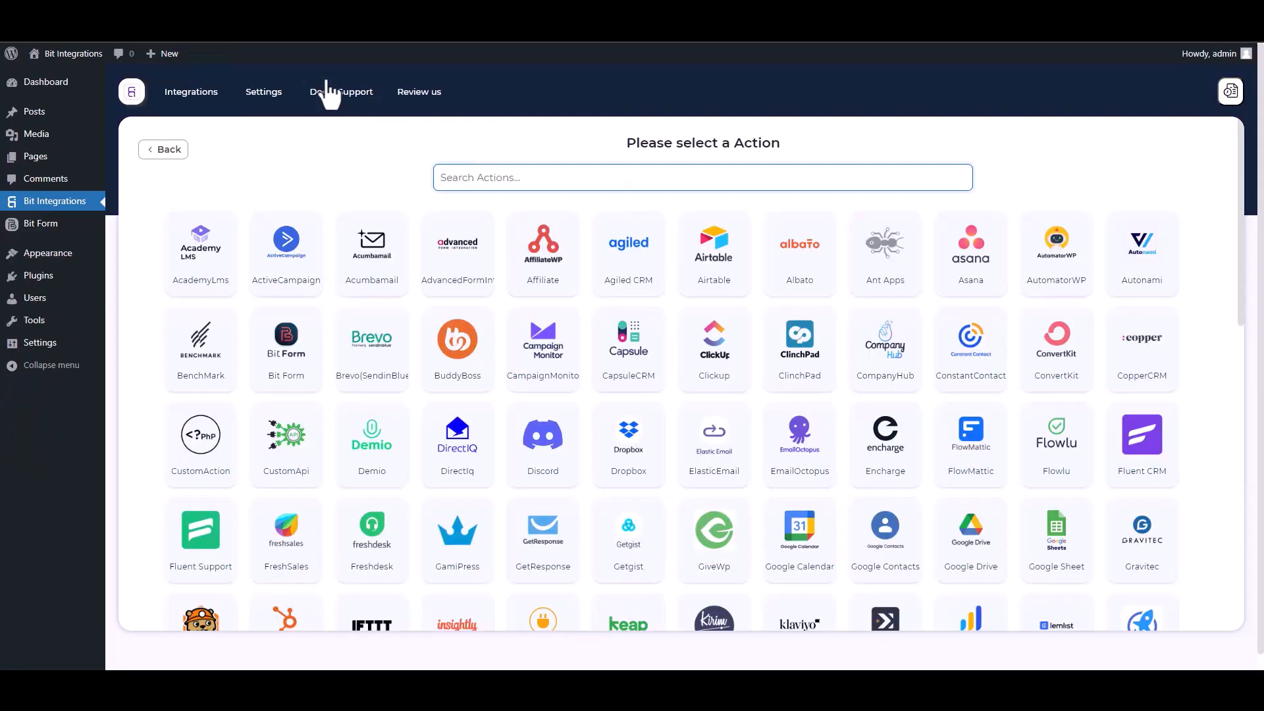
Step: Search 'in' in the action picker and pick Insightly as the action
type("in")
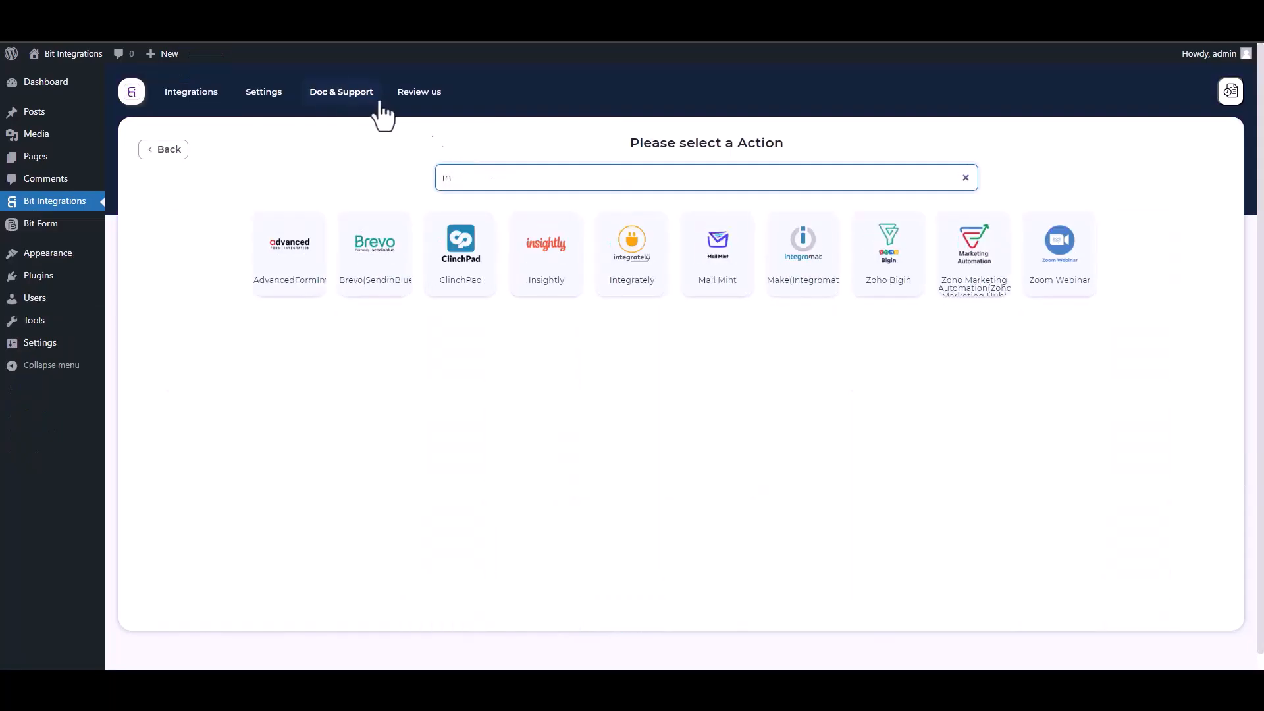
left_click(527, 257)
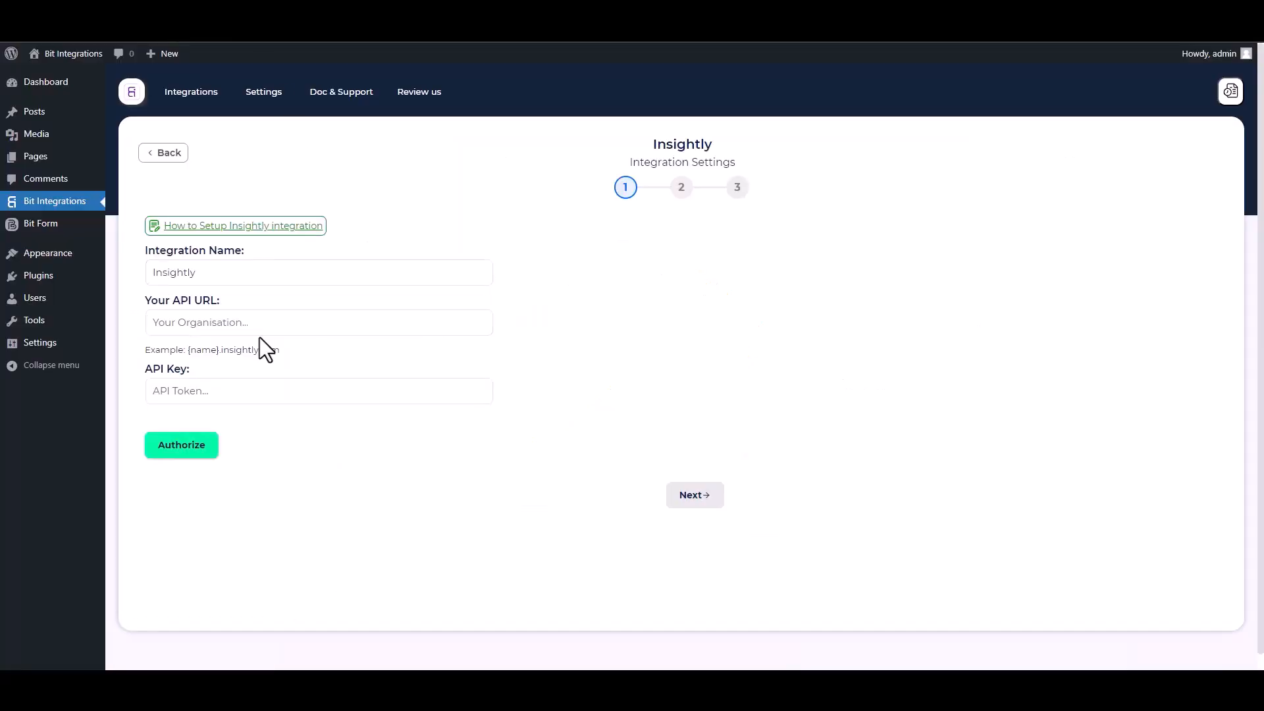
Step: Paste the Insightly API URL na1.insightly.com into the integration's settings
left_click(201, 321)
key("ctrl+v")
left_click(219, 391)
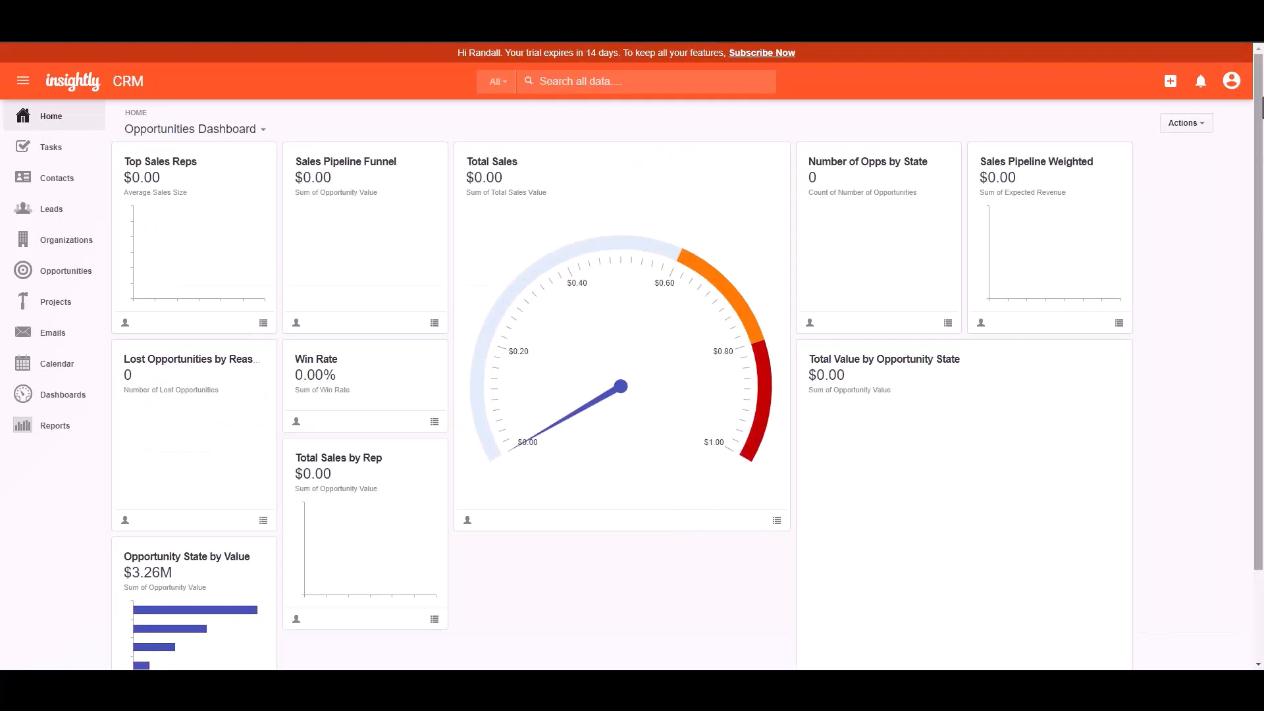
Step: Copy the API key from Insightly's User Settings page
left_click(1231, 81)
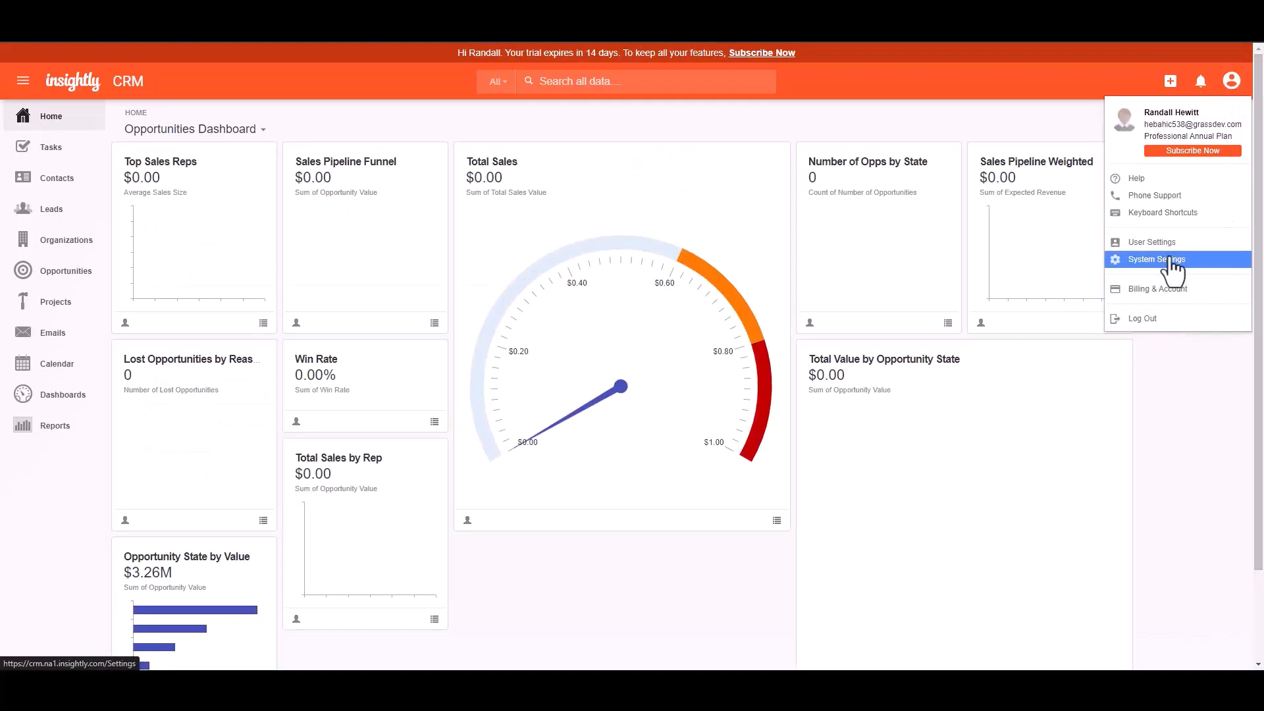
left_click(1152, 241)
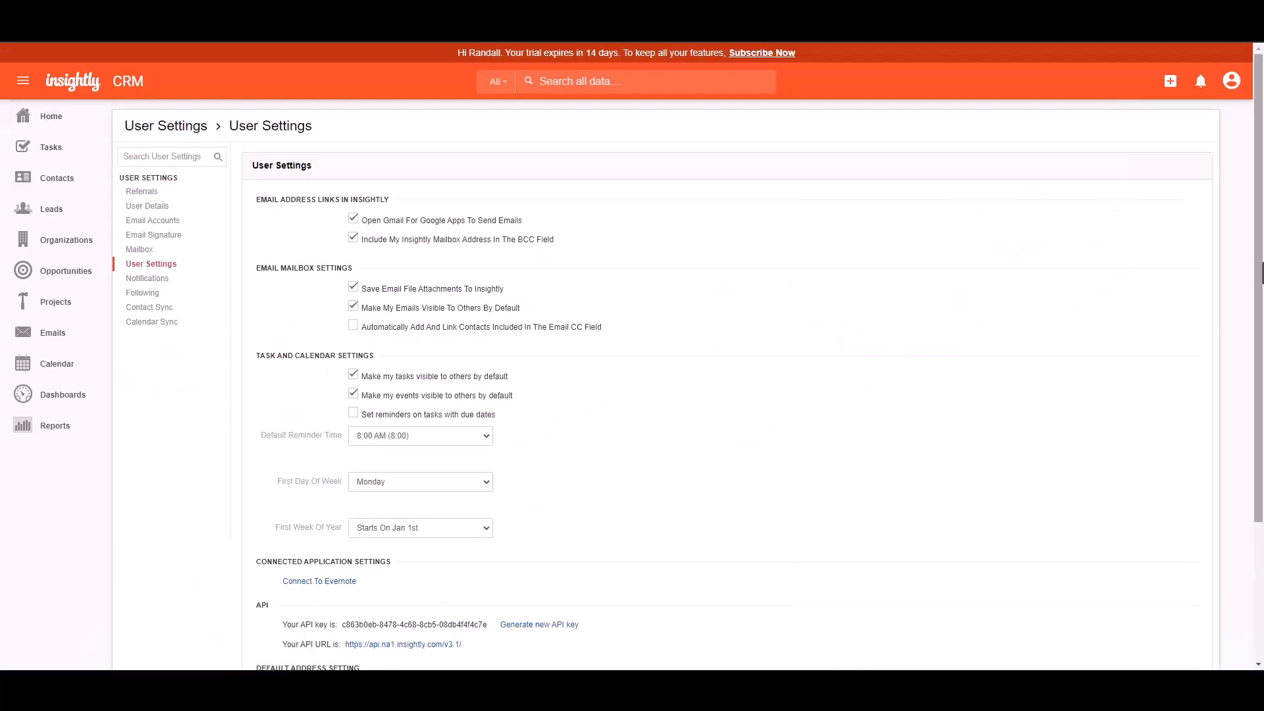
scroll(1261, 272, "down", 3)
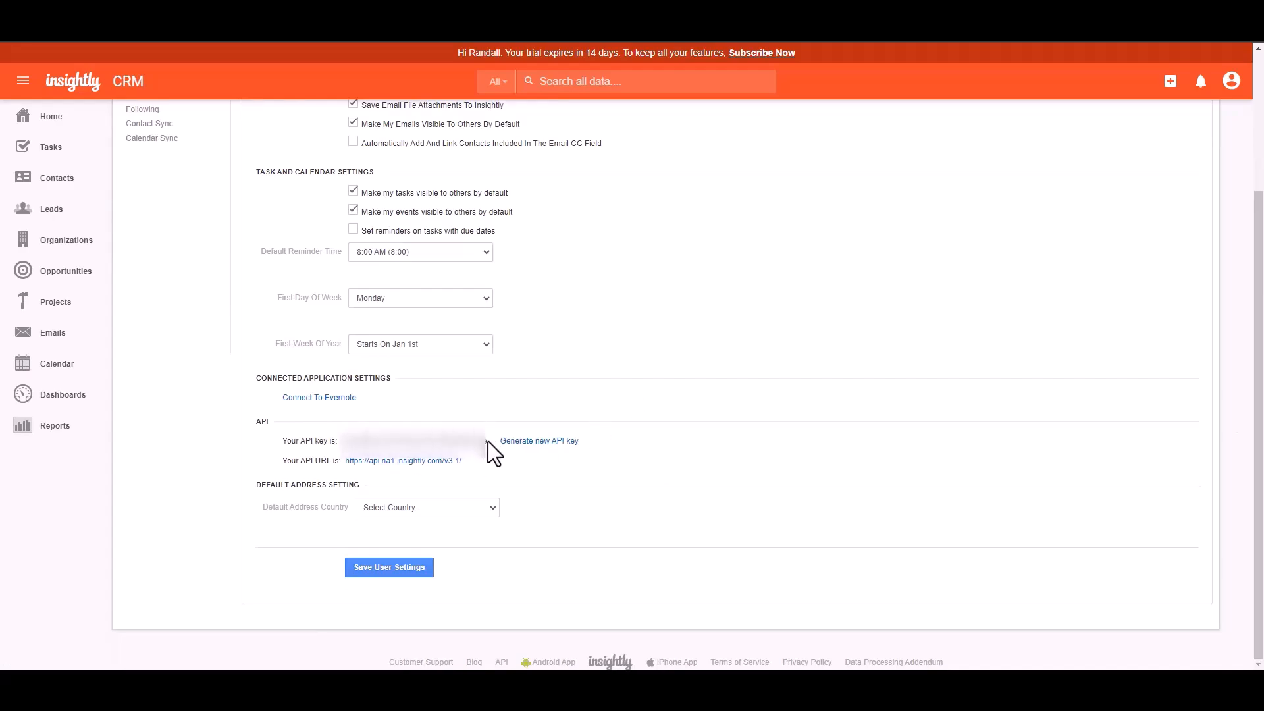
left_click_drag(488, 441, 341, 441)
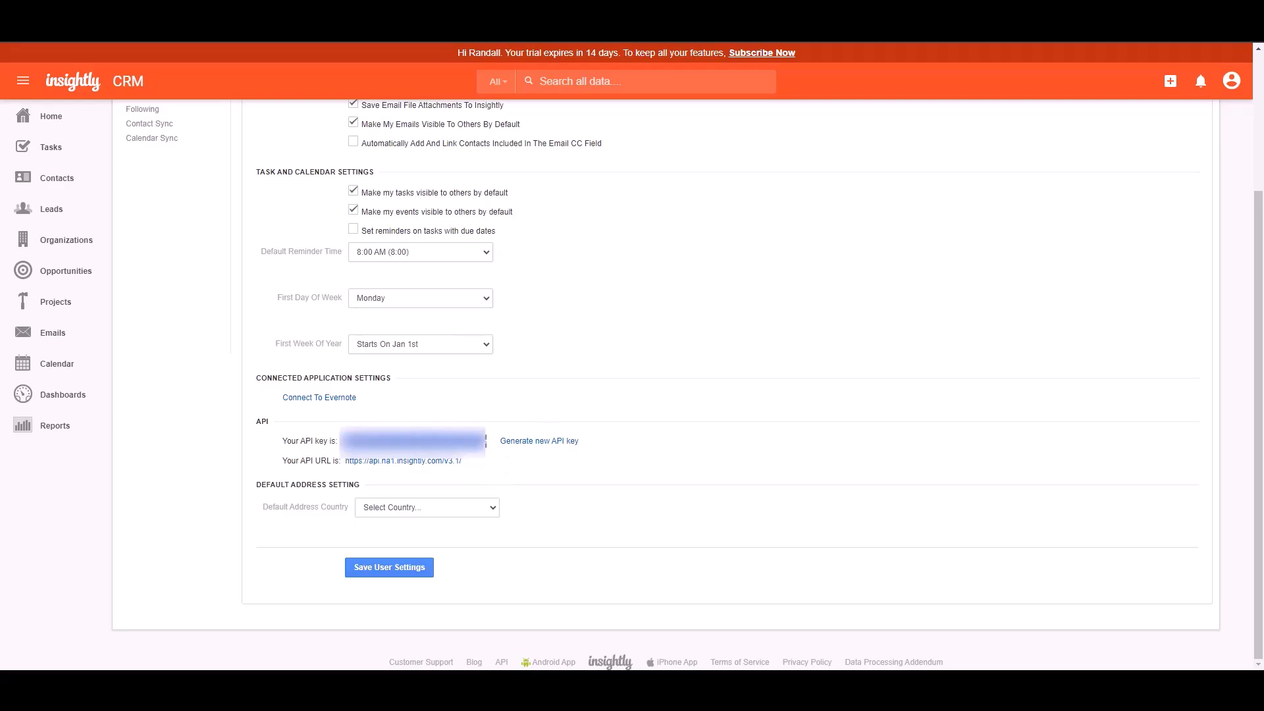
key("ctrl+Tab")
Step: Paste the Insightly API key, authorize the connection and continue to step 2
left_click(257, 383)
key("ctrl+v")
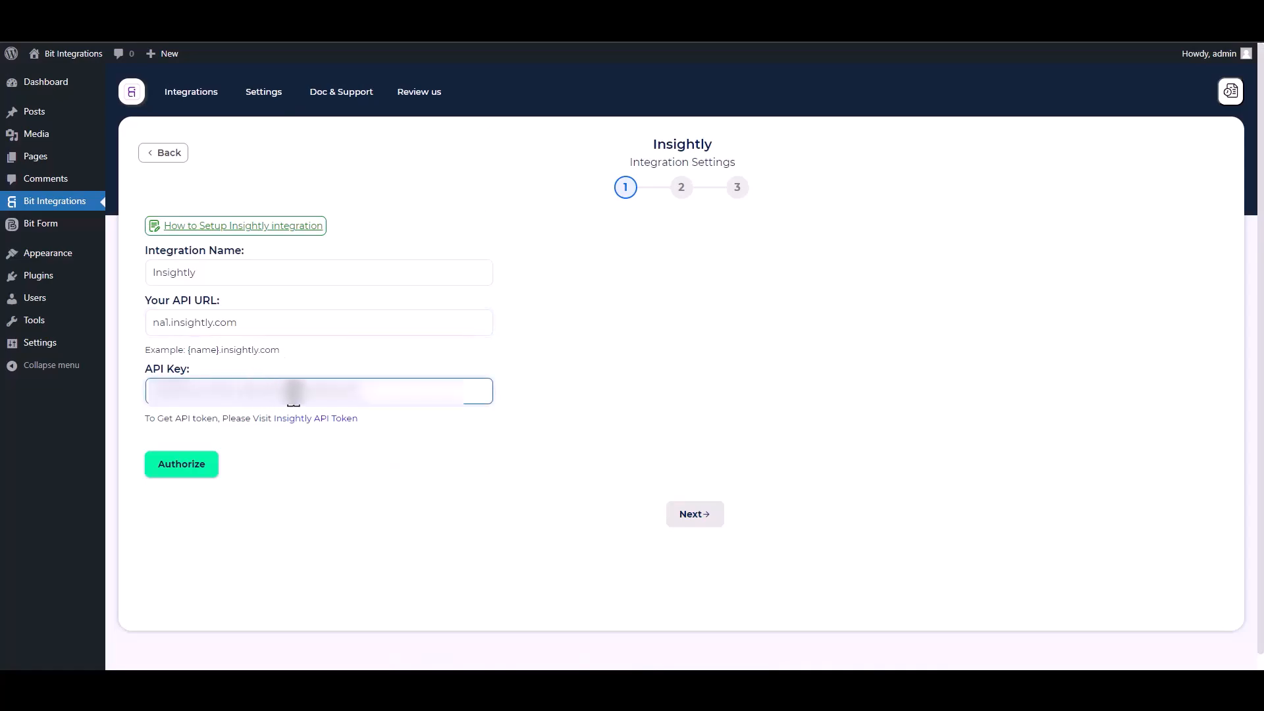
left_click(194, 465)
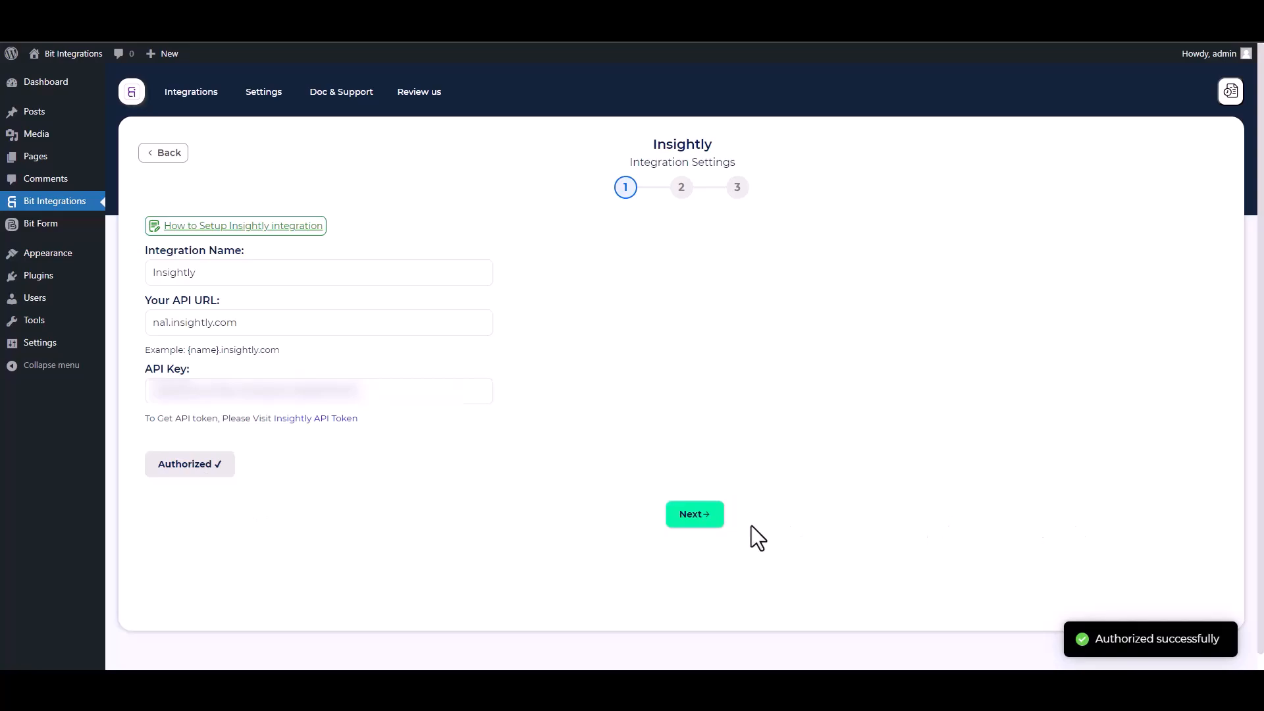
left_click(704, 520)
Step: Choose the Create Contact action and map the form's First Name and Email fields
left_click(408, 244)
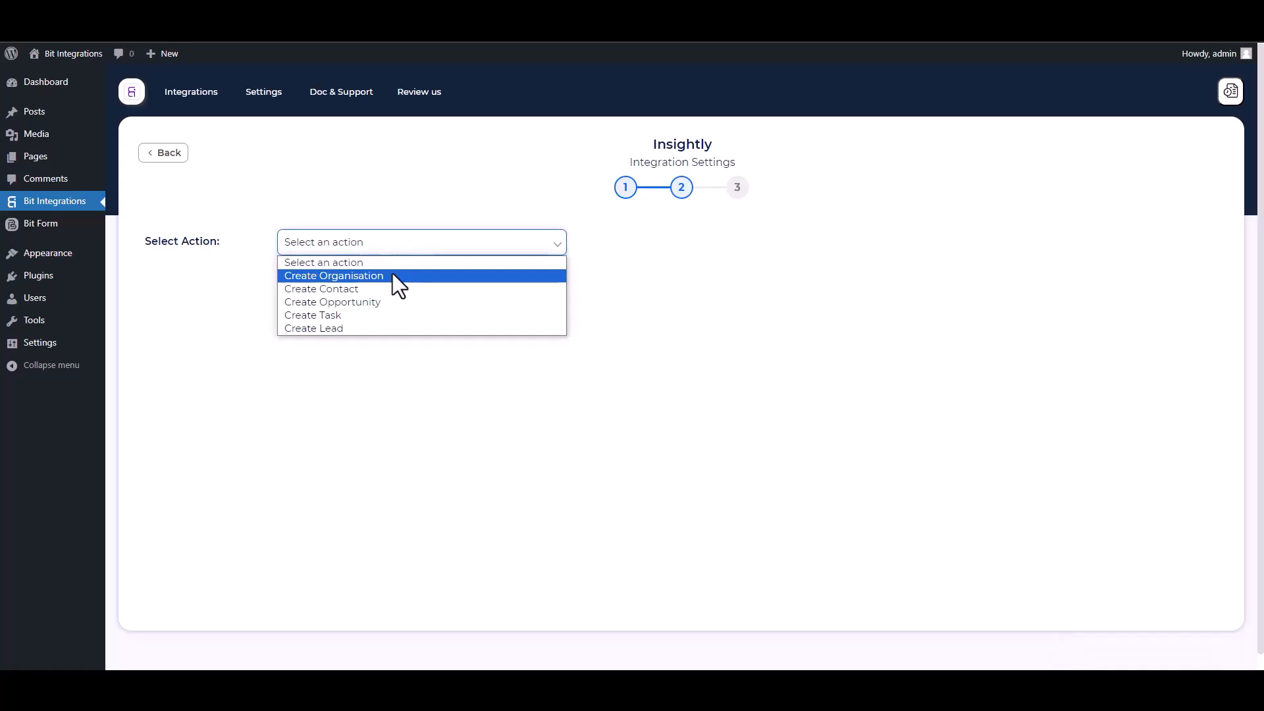
left_click(342, 290)
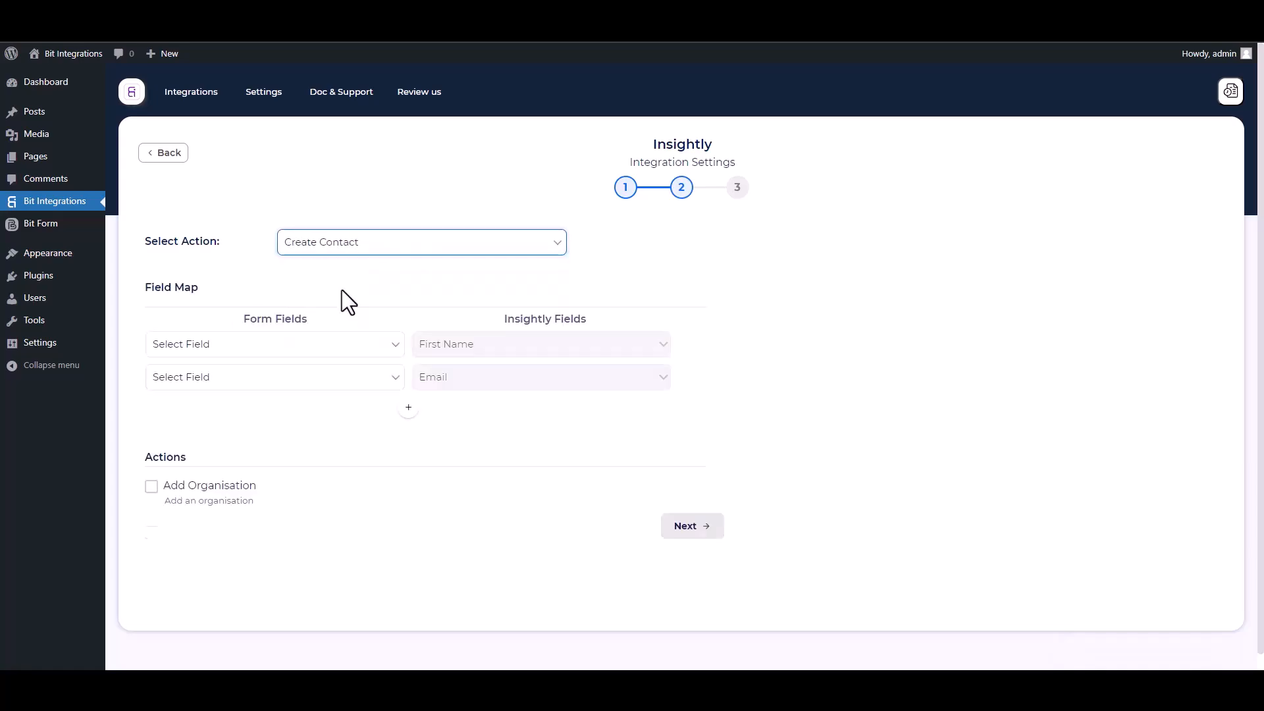
left_click(268, 354)
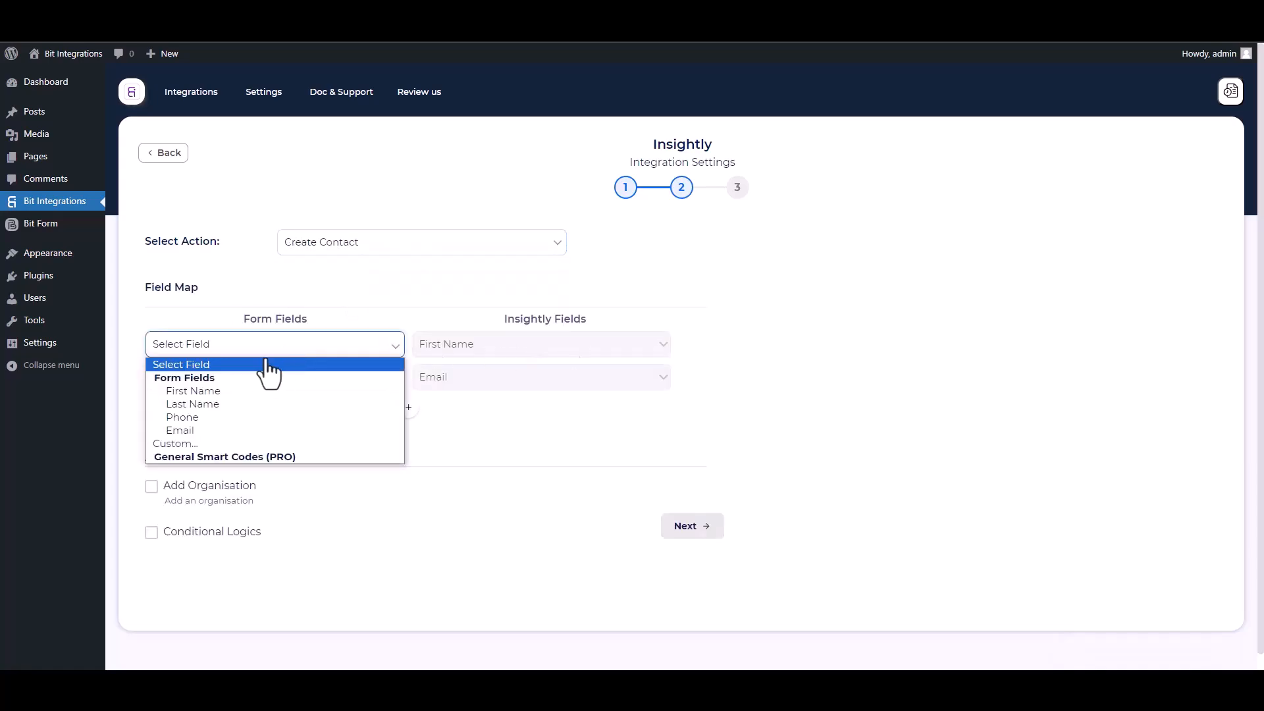
left_click(201, 391)
left_click(271, 379)
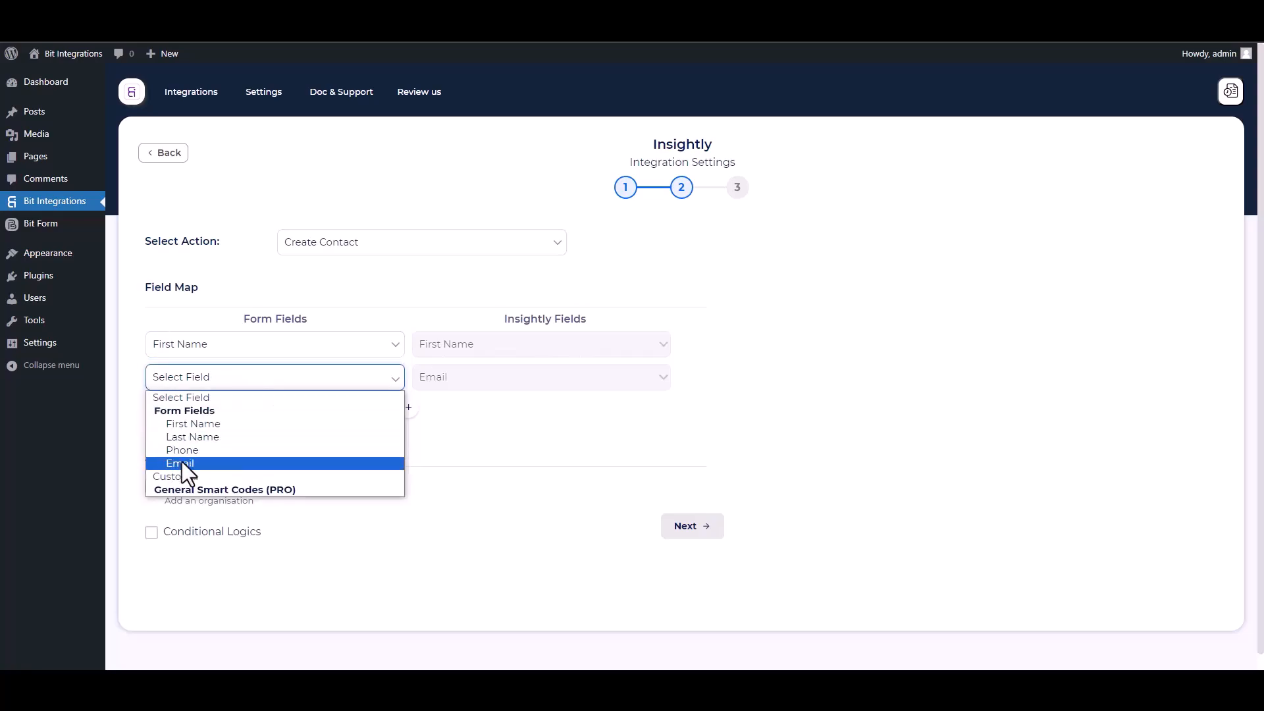
left_click(182, 463)
Step: Add two mapping rows linking the form's Last Name and Phone to Insightly's Last Name and Phone
left_click(408, 408)
left_click(421, 414)
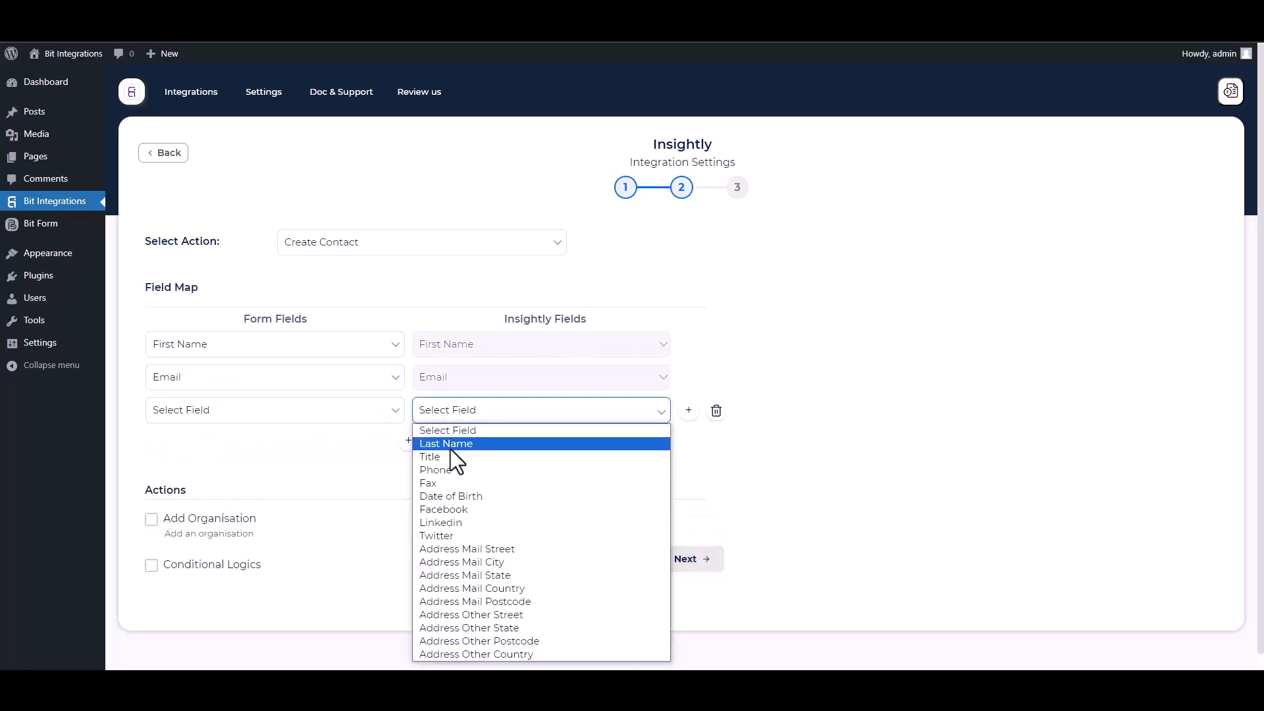
left_click(450, 446)
left_click(217, 411)
left_click(187, 468)
left_click(408, 440)
left_click(443, 443)
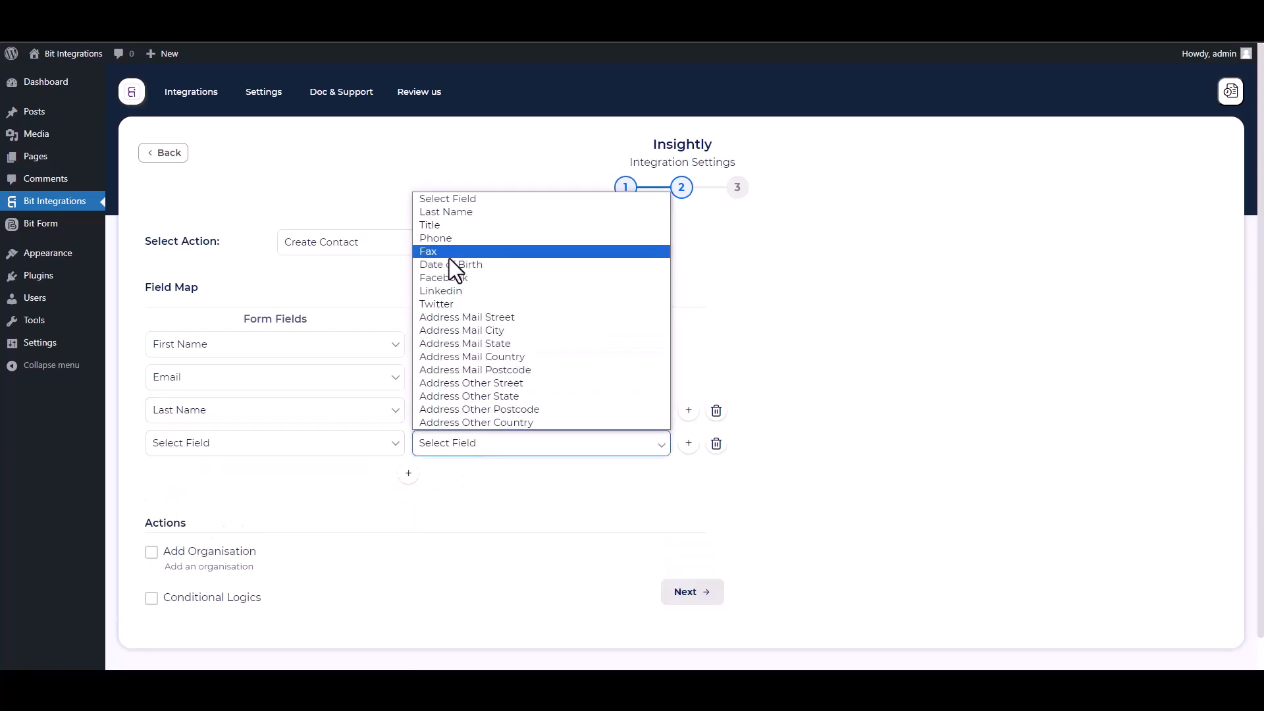
left_click(453, 241)
left_click(369, 444)
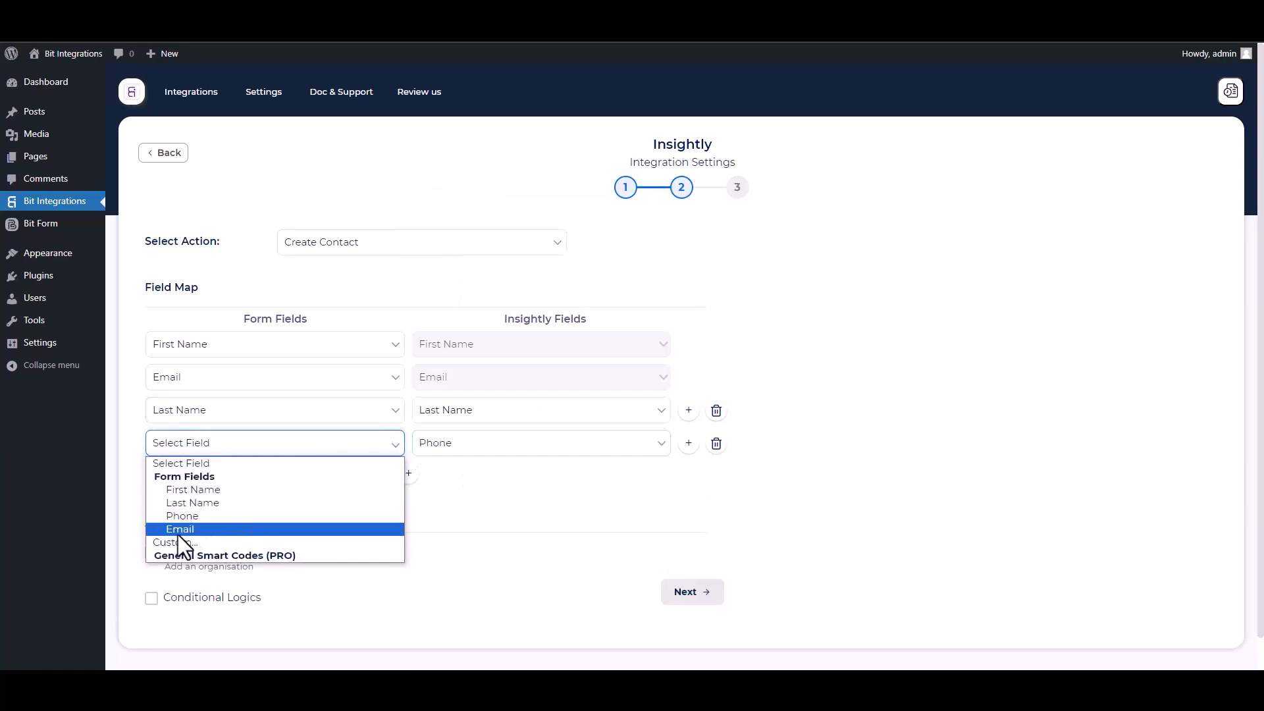
left_click(179, 517)
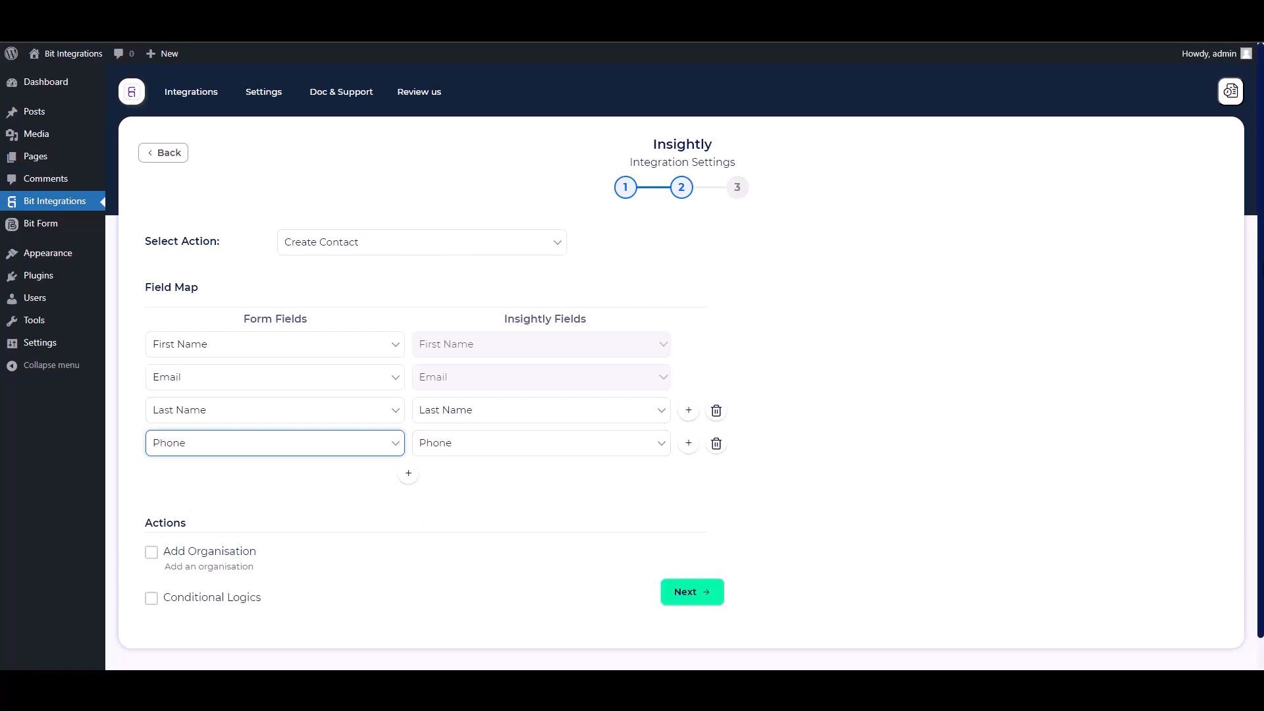
Step: Leave Conditional Logics off, go to the last step and Finish & Save the integration
scroll(1156, 478, "down", 1)
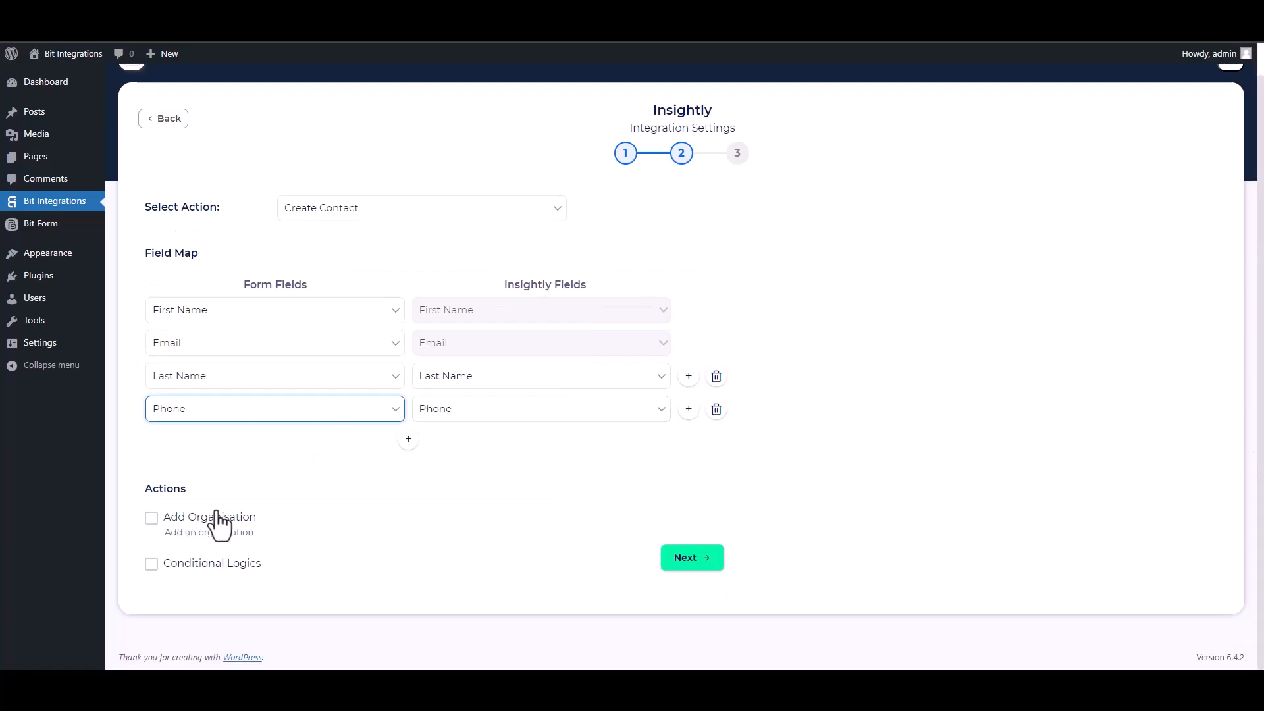
left_click(148, 562)
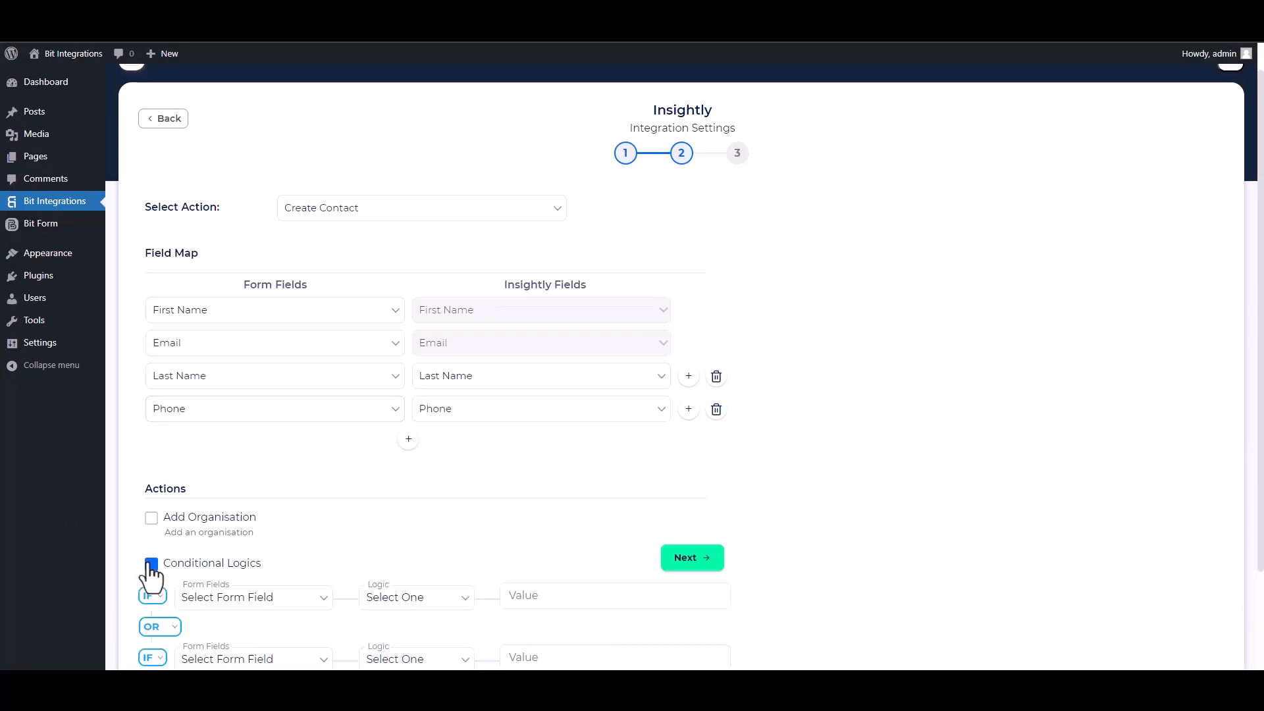
scroll(780, 488, "down", 3)
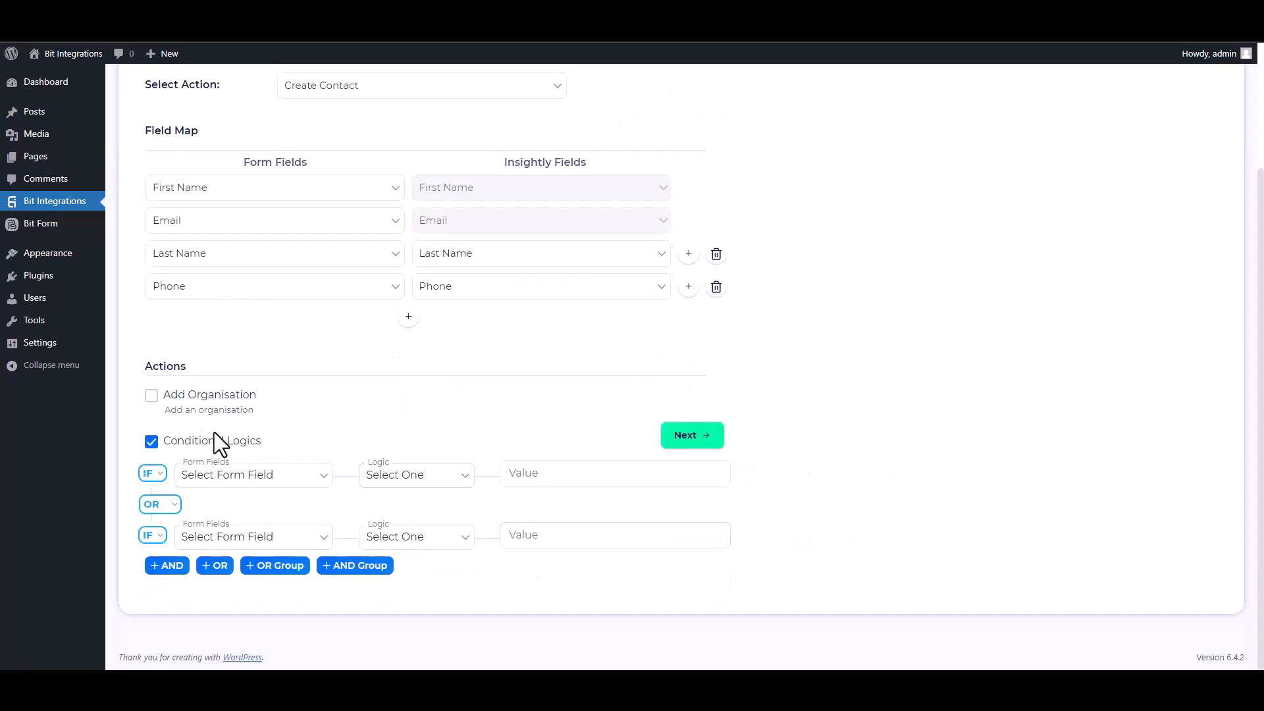
left_click(151, 441)
left_click(691, 561)
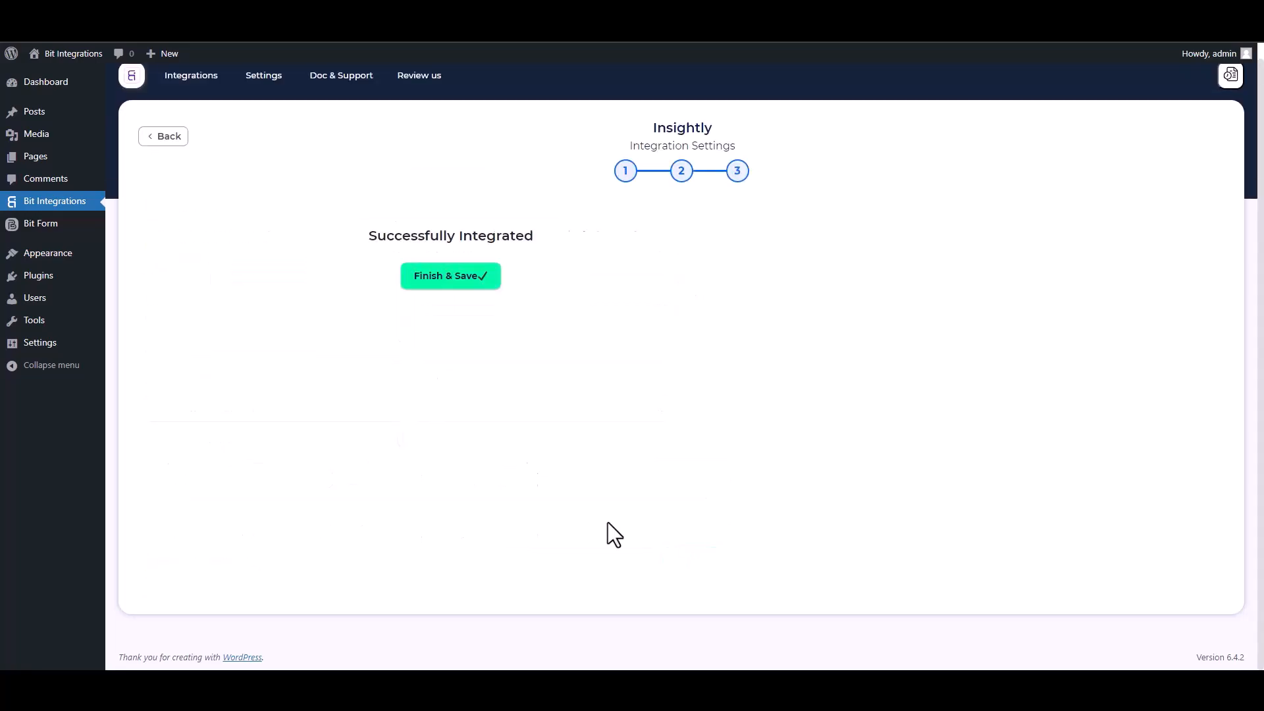
left_click(693, 282)
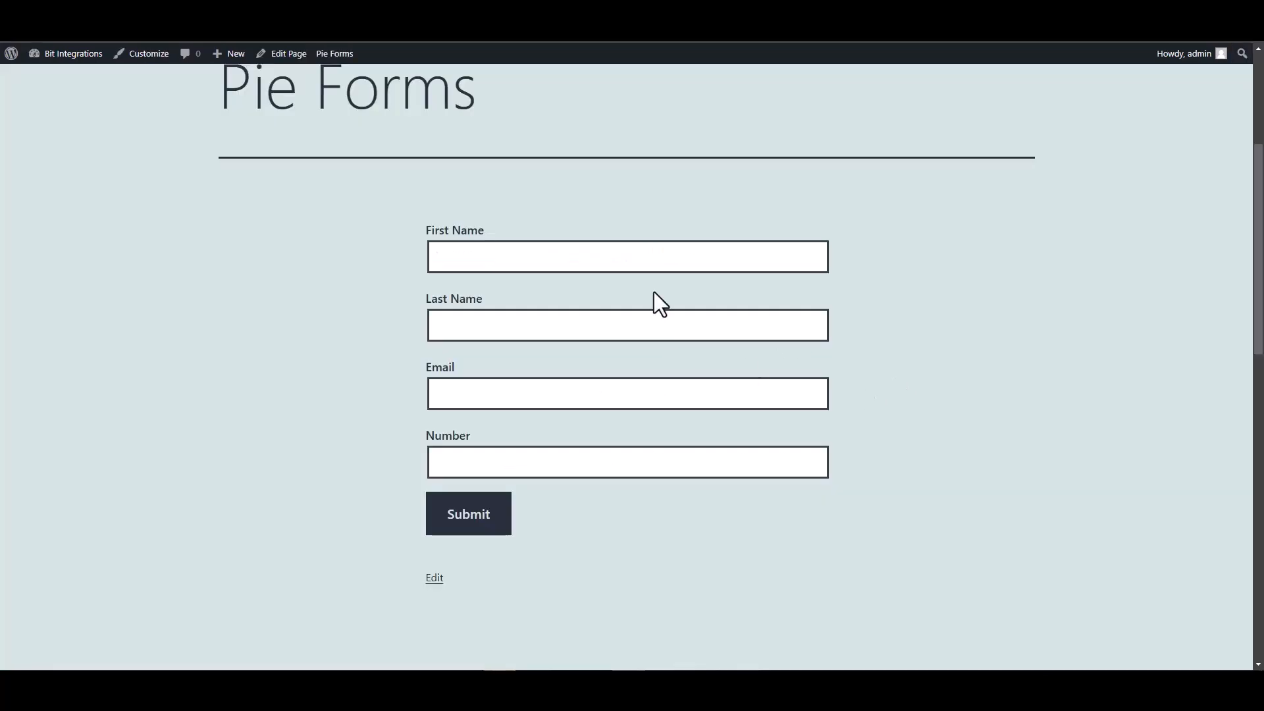
Step: Submit the Pie Forms entry with name Bit Integrations, a support e-mail and Number 444555666
left_click(688, 260)
type("Bit")
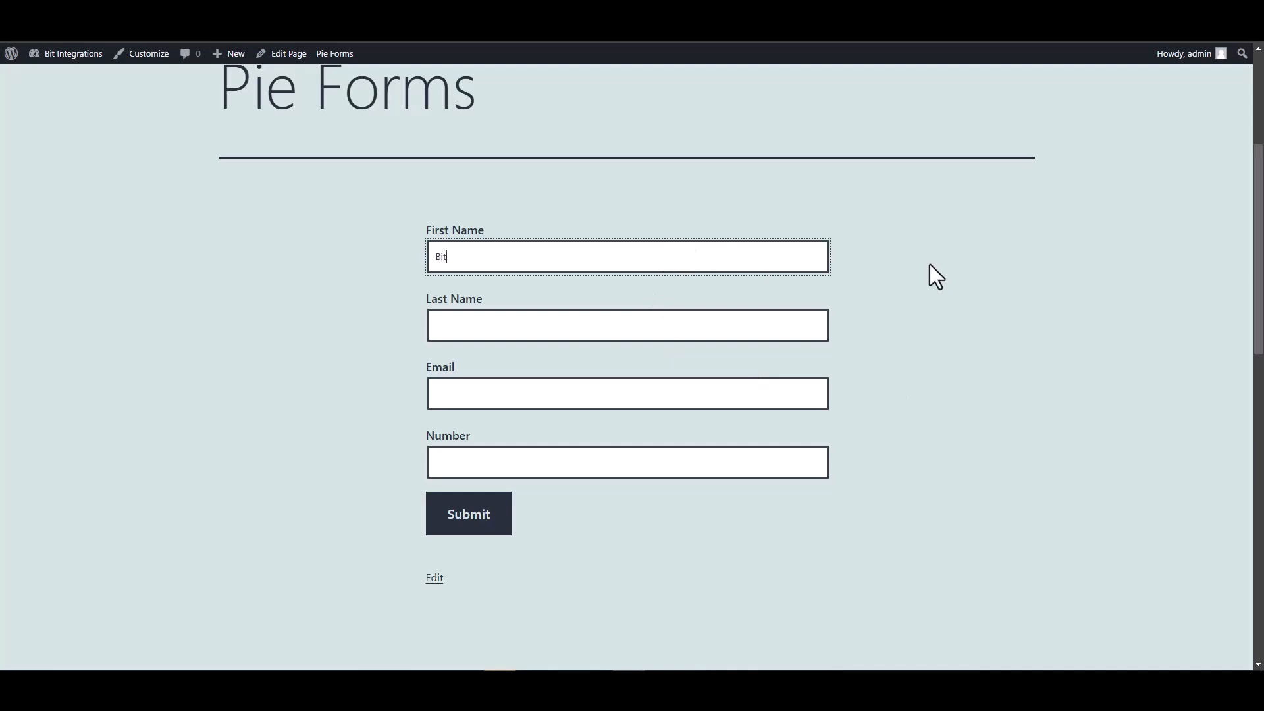
left_click(787, 323)
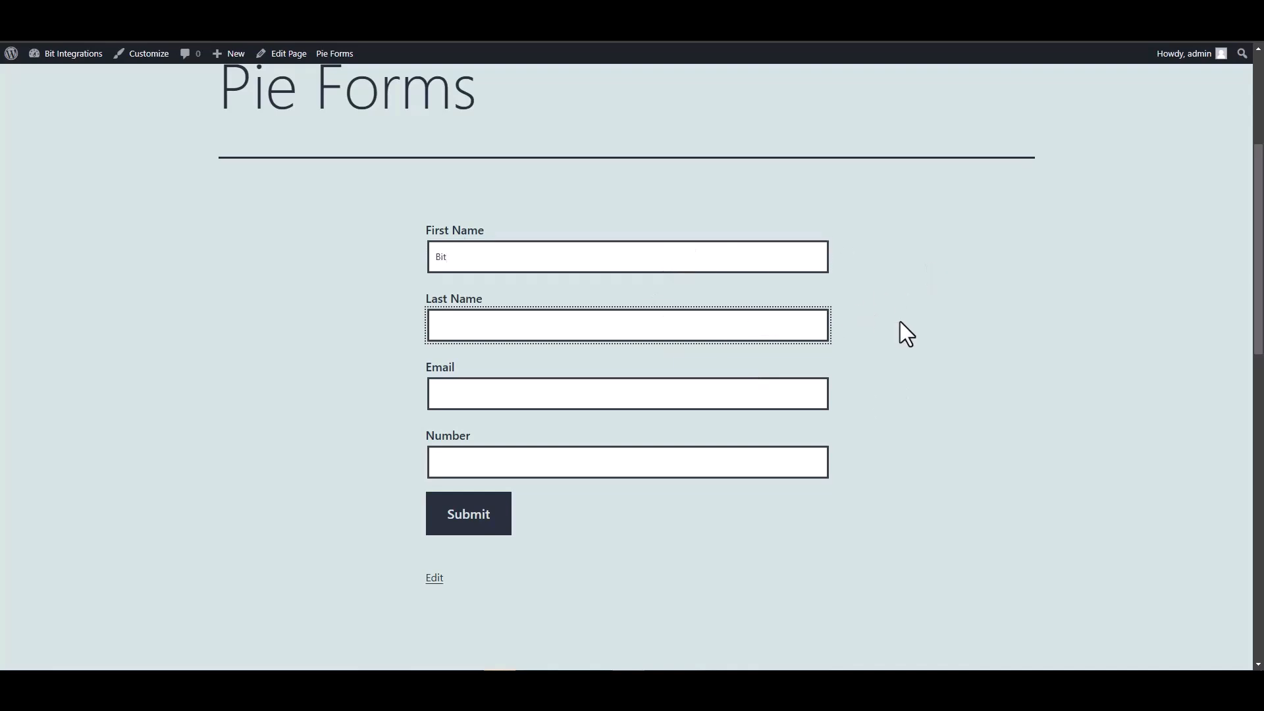
type("Integrations")
left_click(763, 394)
left_click(733, 467)
type("444555666")
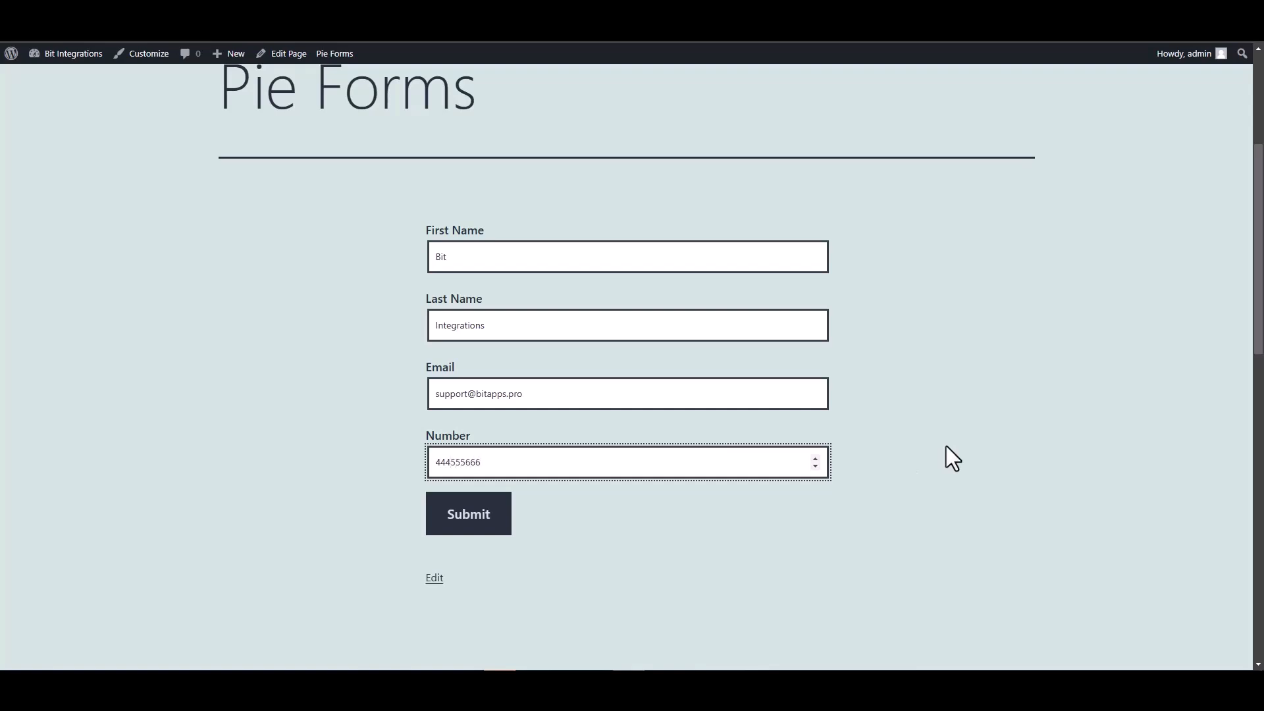
left_click(497, 524)
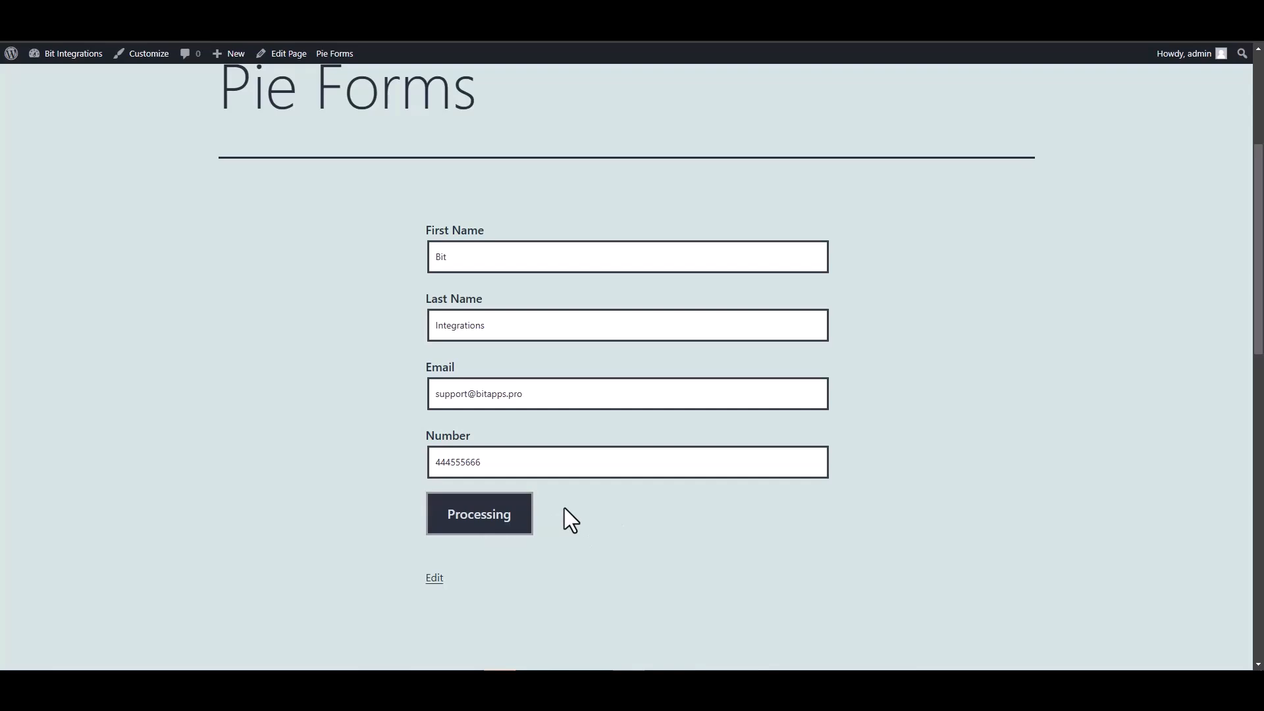
scroll(772, 472, "down", 5)
scroll(776, 481, "up", 2)
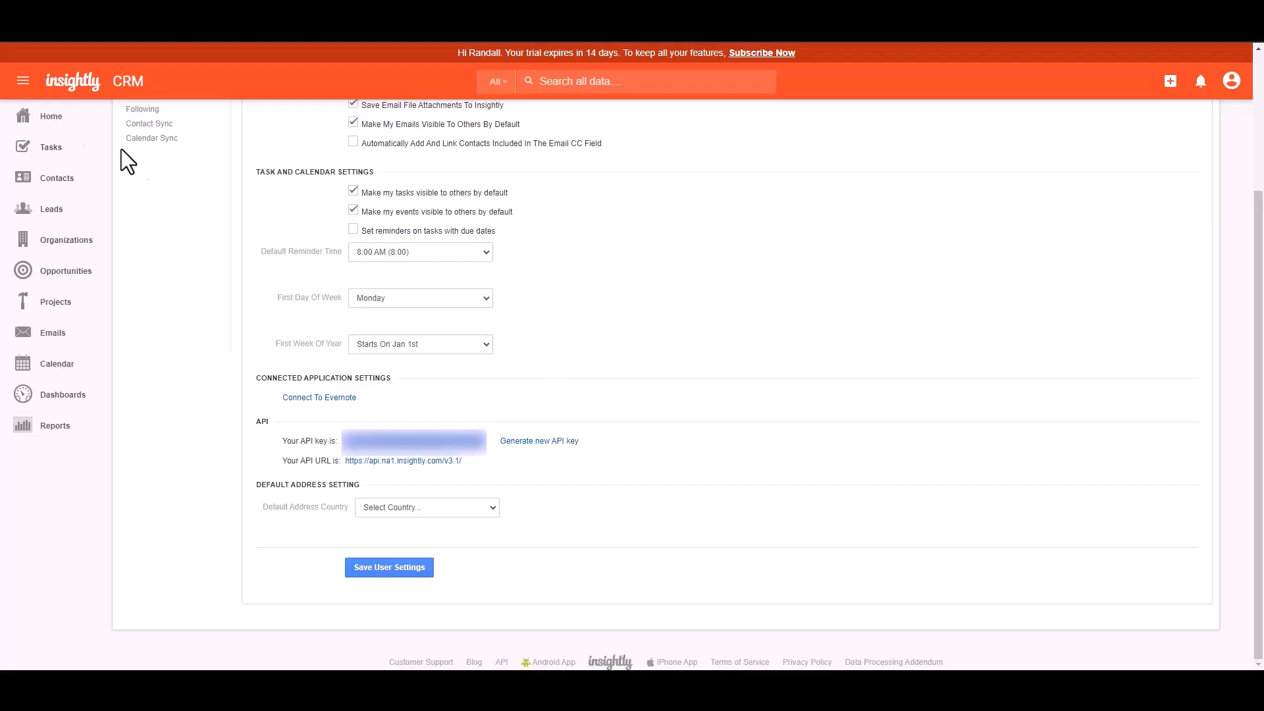
Step: Open Insightly's Contacts list and view the new Bit Integrations contact (phone 444555666)
left_click(57, 179)
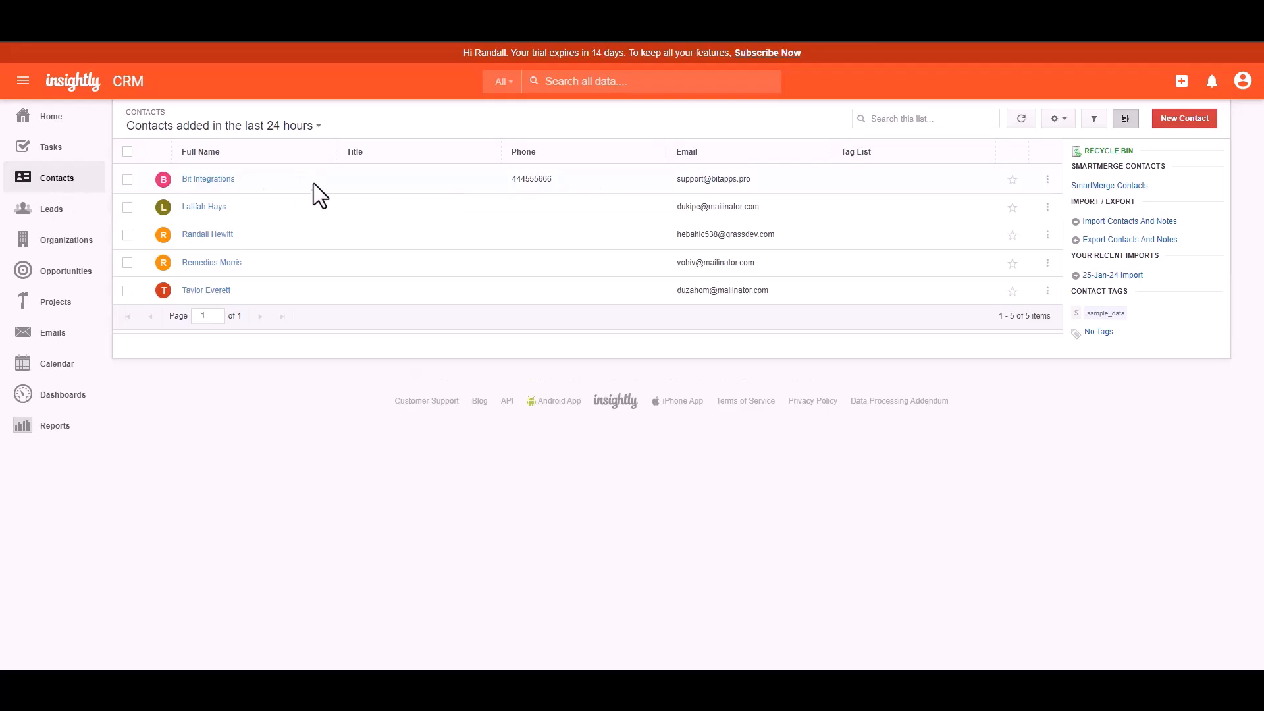
left_click(747, 176)
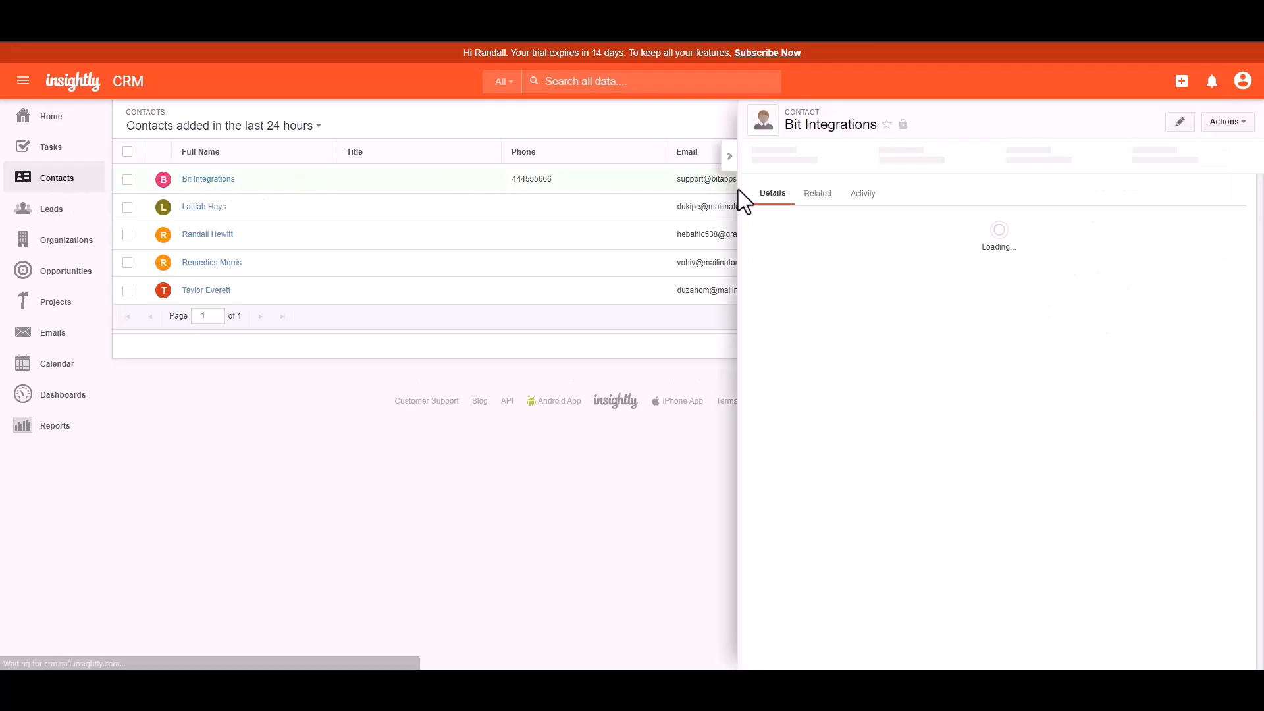